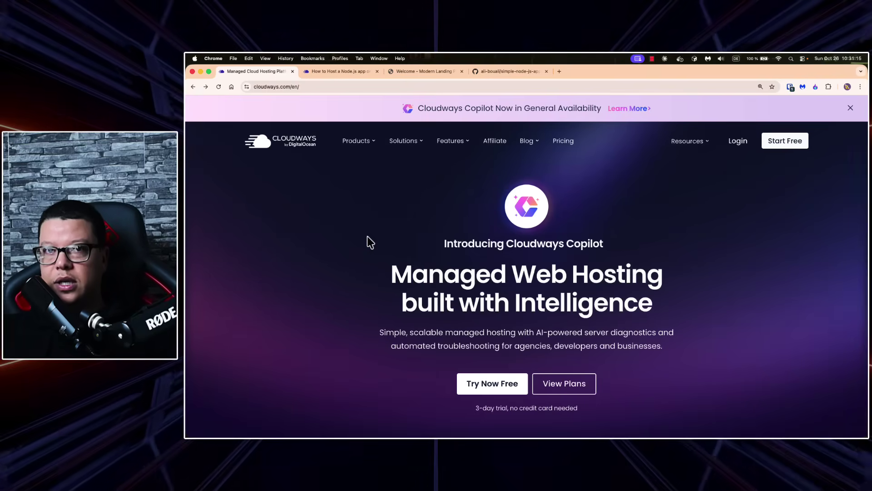
Step: Review the landing page running on localhost:3000, then examine the NodeJs project's server.js, README.md, package files and index.html in IntelliJ IDEA
left_click(418, 71)
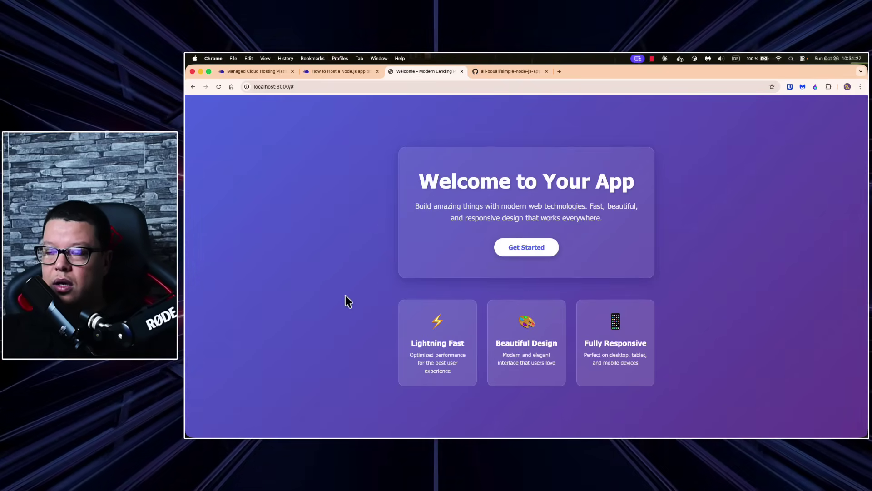
key("super+Tab")
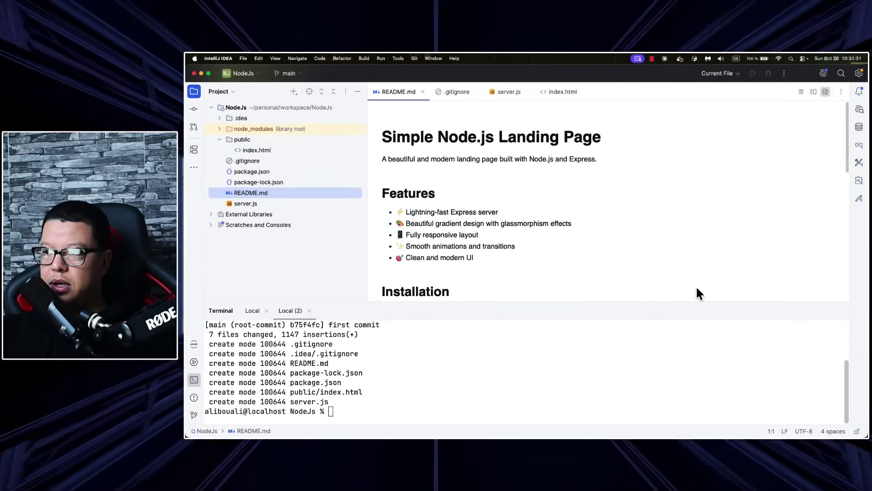
key("alt+F12")
double_click(254, 204)
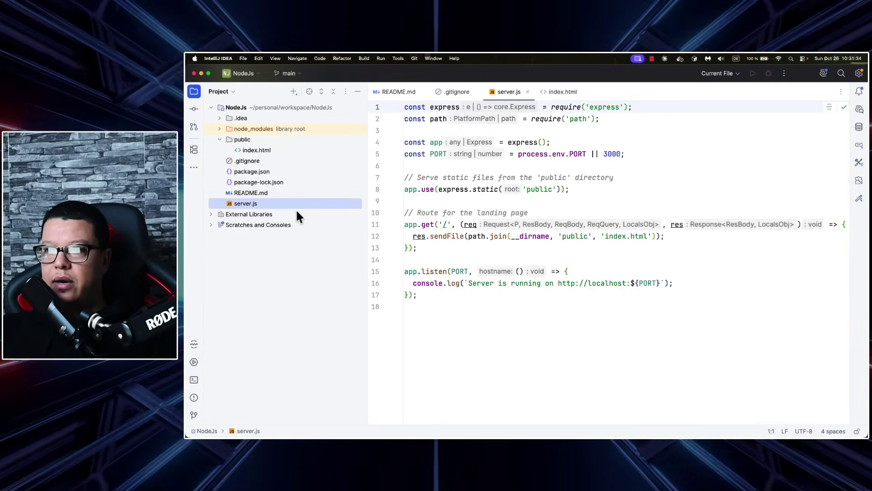
double_click(253, 193)
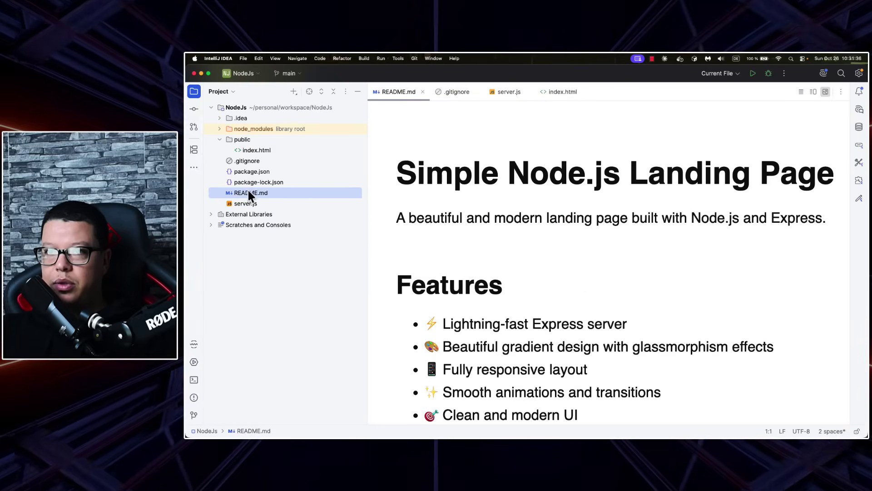
left_click(254, 171)
double_click(253, 172)
double_click(255, 181)
double_click(255, 150)
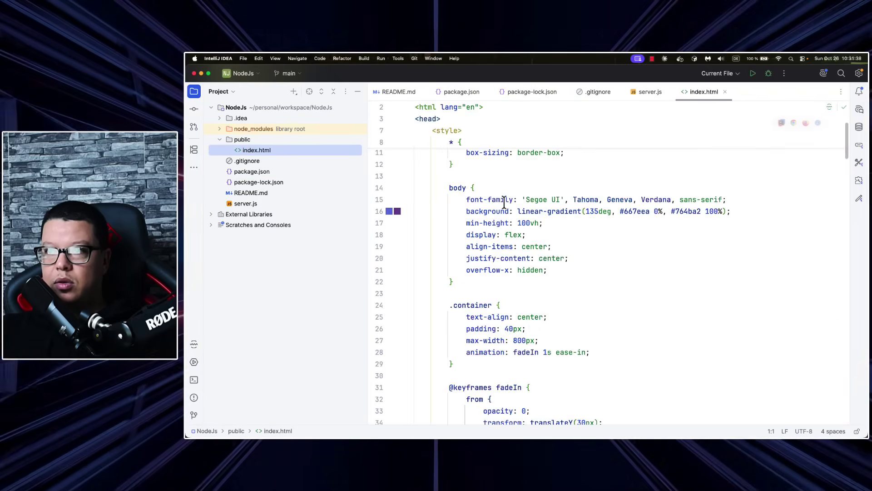
scroll(541, 246, "down", 20)
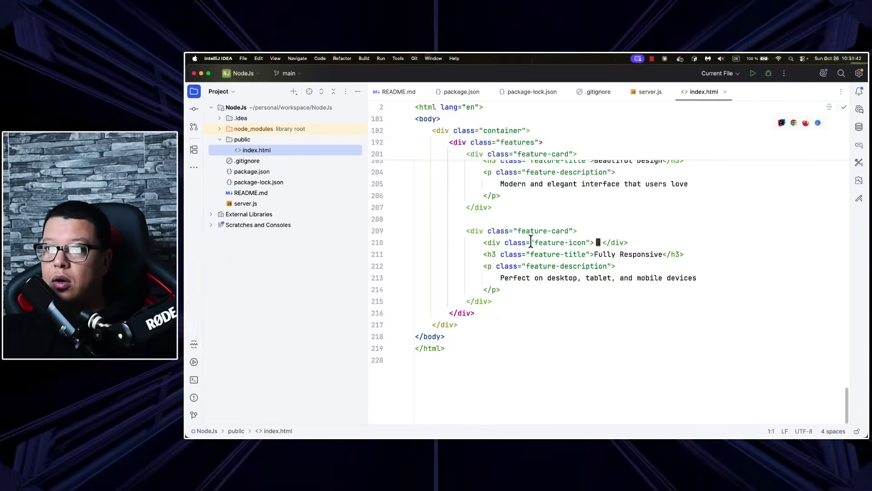
Step: Switch to Chrome and view the simple-node-js-app repository on GitHub
key("super+Tab")
left_click(505, 72)
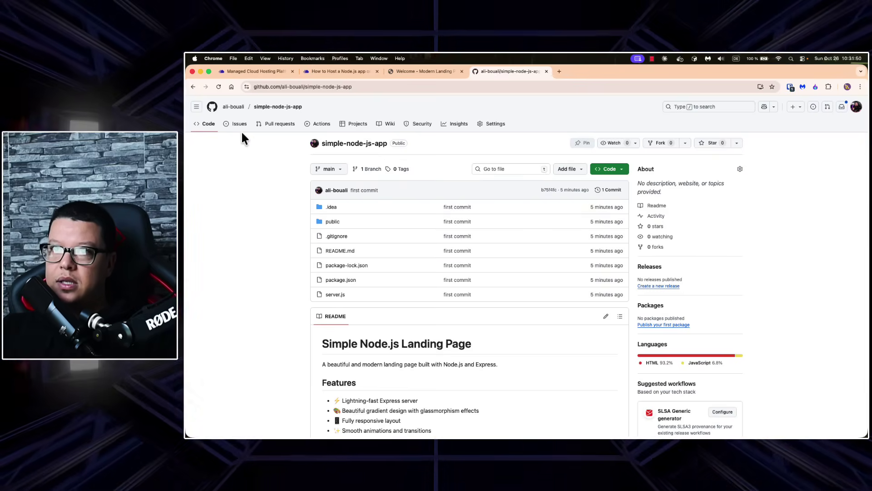
Step: Log in to Cloudways by filling in the e-mail and password from the saved account credentials
left_click(260, 72)
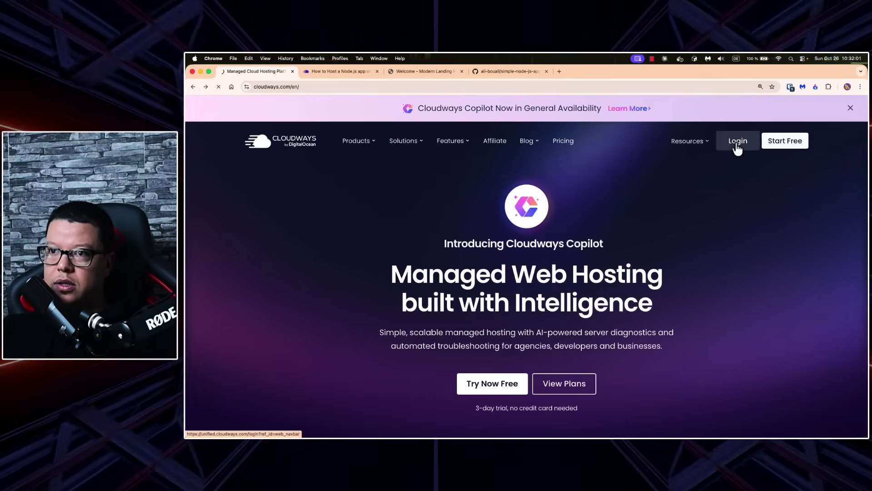
left_click(736, 145)
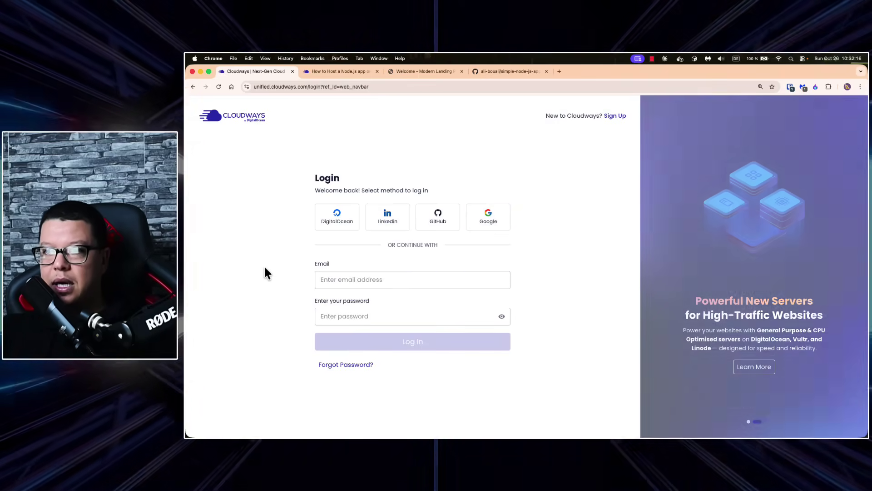
left_click(420, 284)
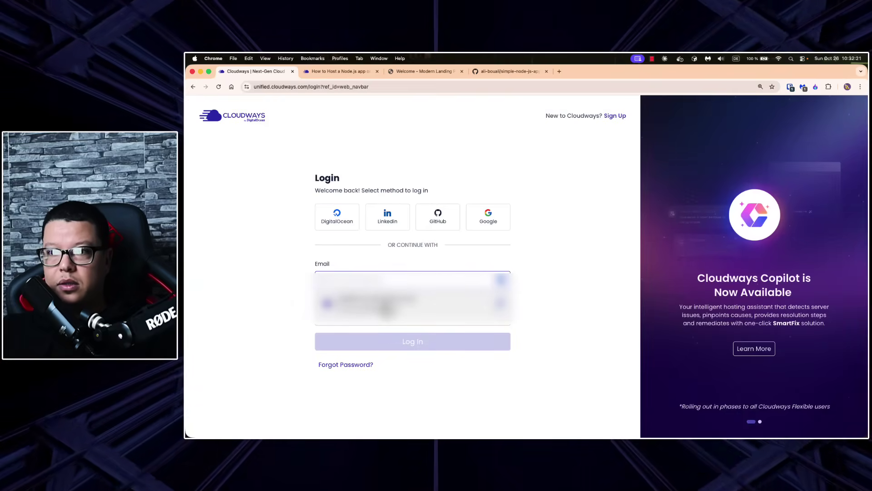
left_click(386, 304)
left_click(420, 341)
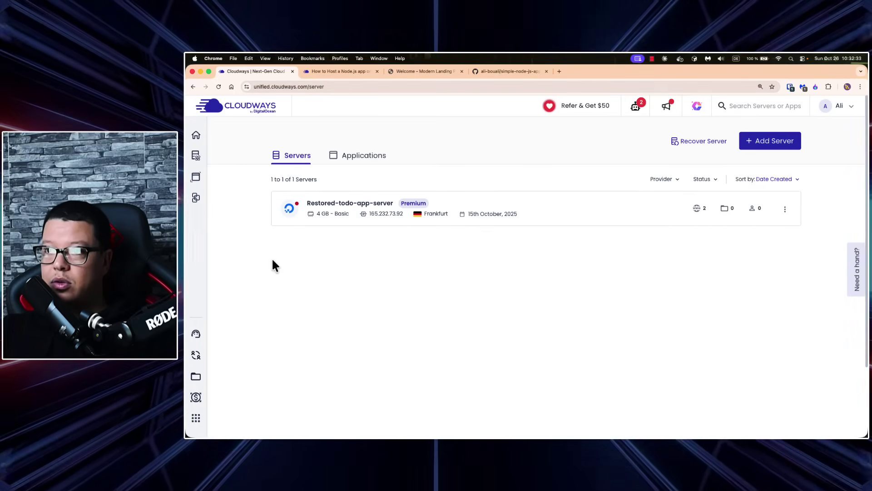
Step: Read the Cloudways blog guide on hosting a Node.js app, through its login and application launch steps
left_click(338, 72)
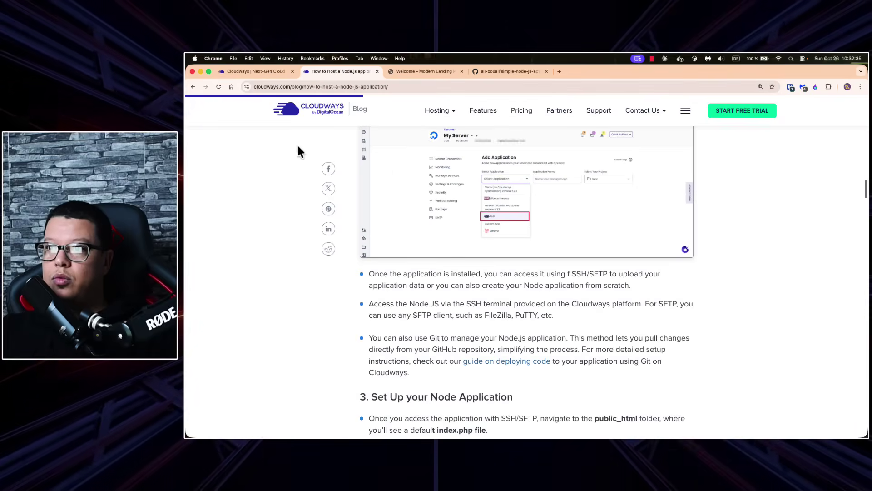
scroll(318, 193, "up", 15)
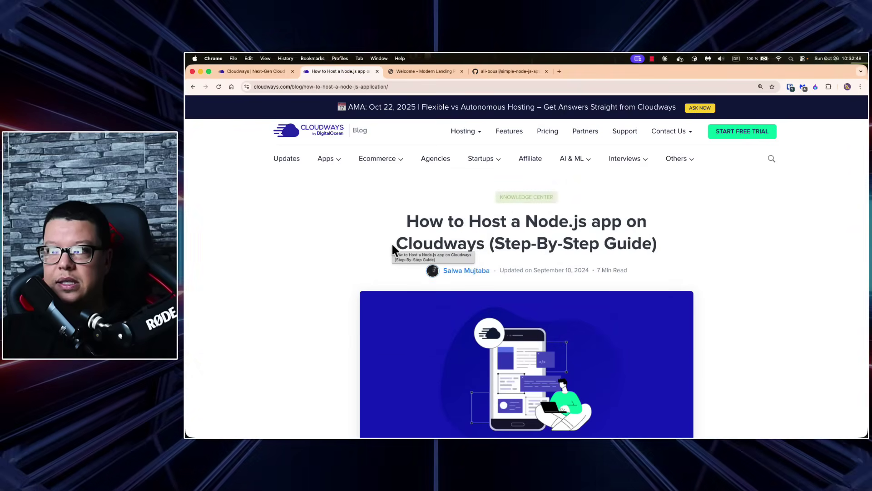
scroll(344, 249, "down", 15)
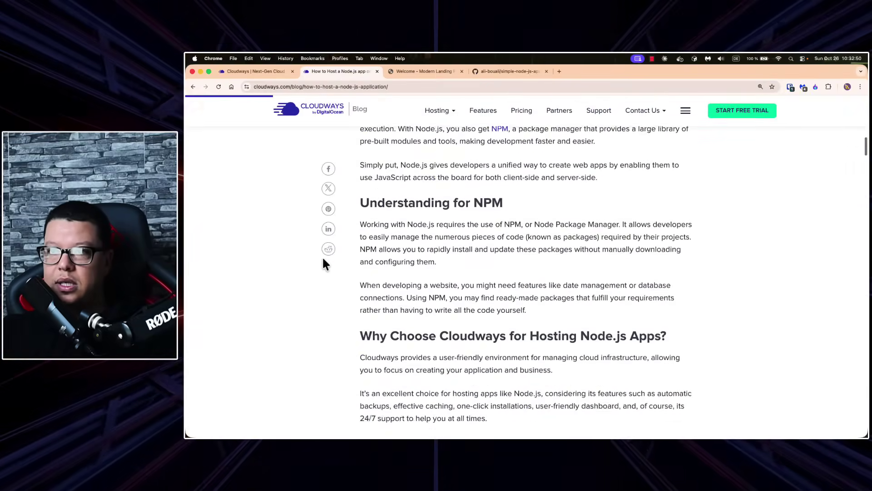
scroll(324, 262, "down", 13)
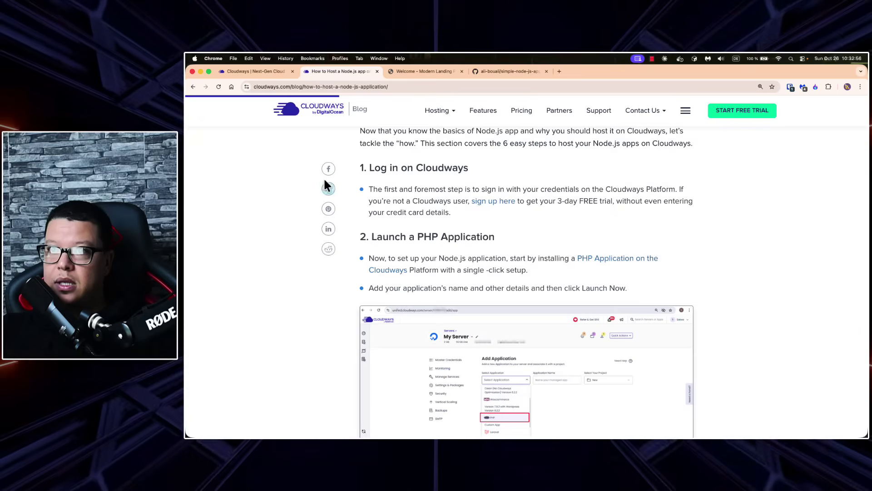
Step: Create a new Cloudways project named NodeJsApp without adding any applications to it
left_click(263, 72)
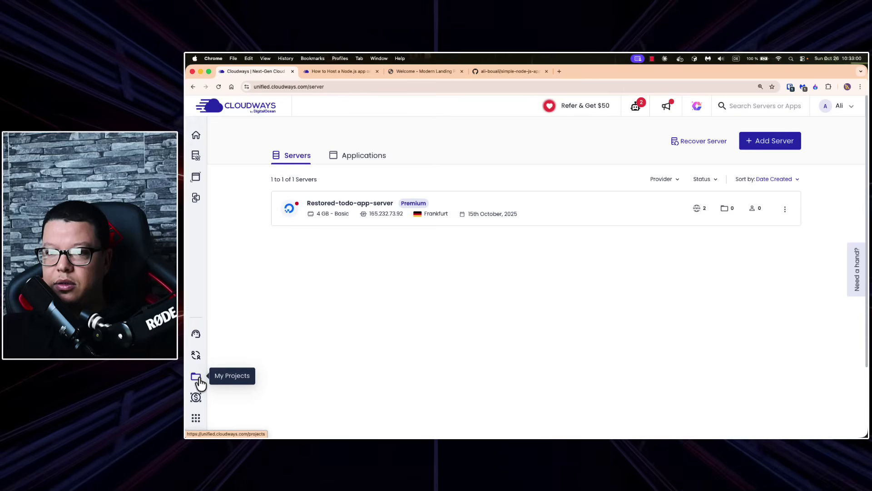
left_click(195, 376)
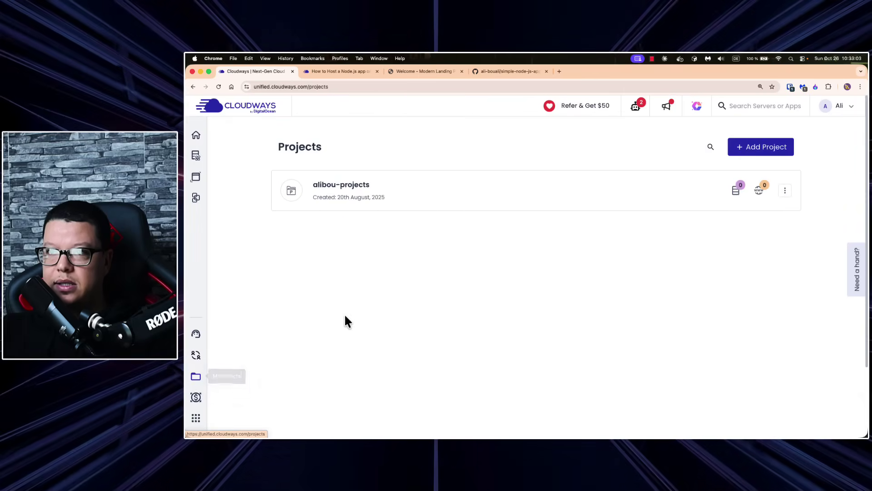
left_click(752, 148)
left_click(341, 231)
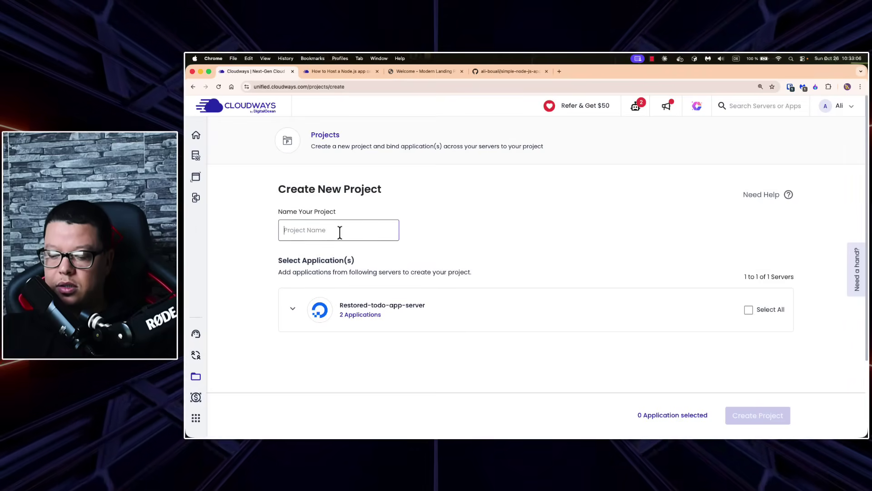
type("NodeJsApp")
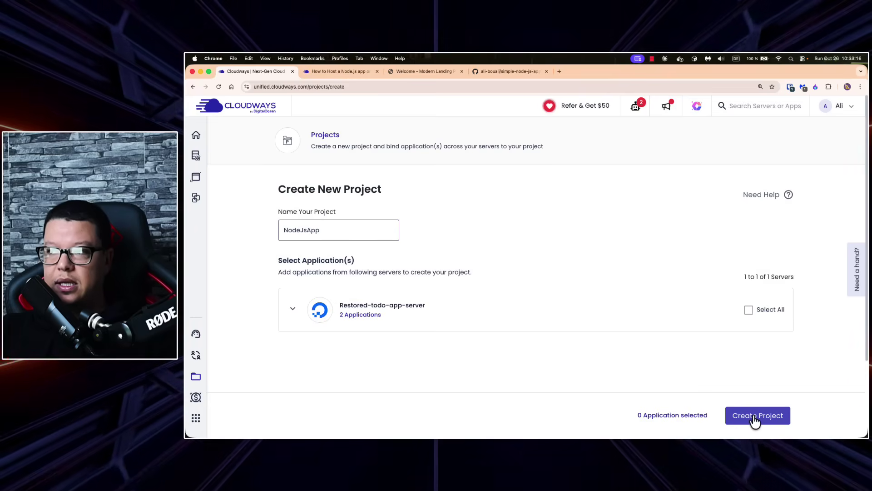
left_click(754, 416)
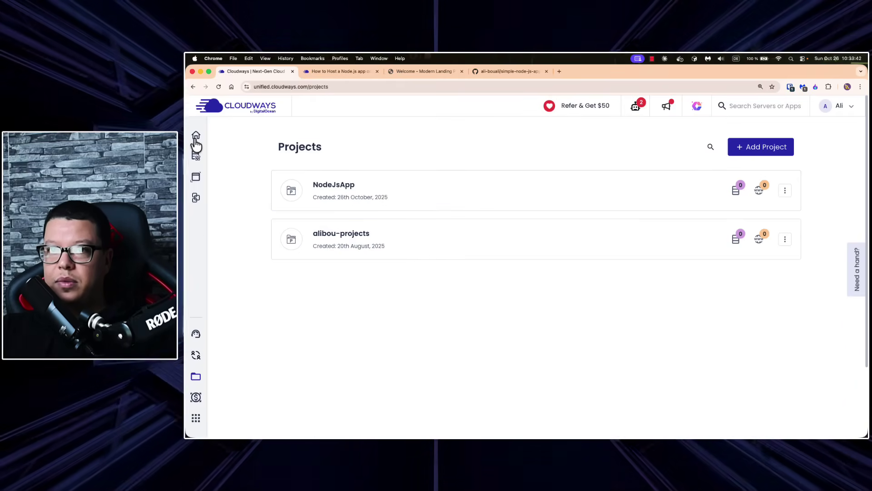
Step: Start adding a new server and choose the PHP Custom App as its application
mouse_move(196, 159)
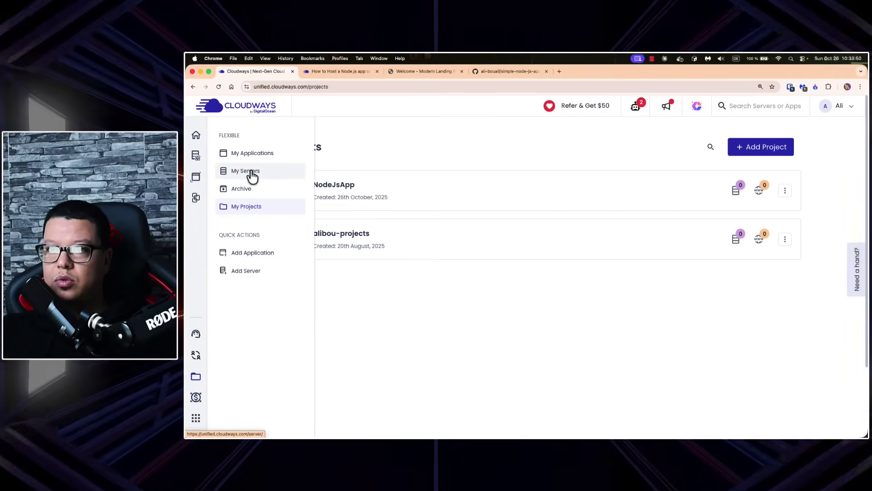
left_click(252, 173)
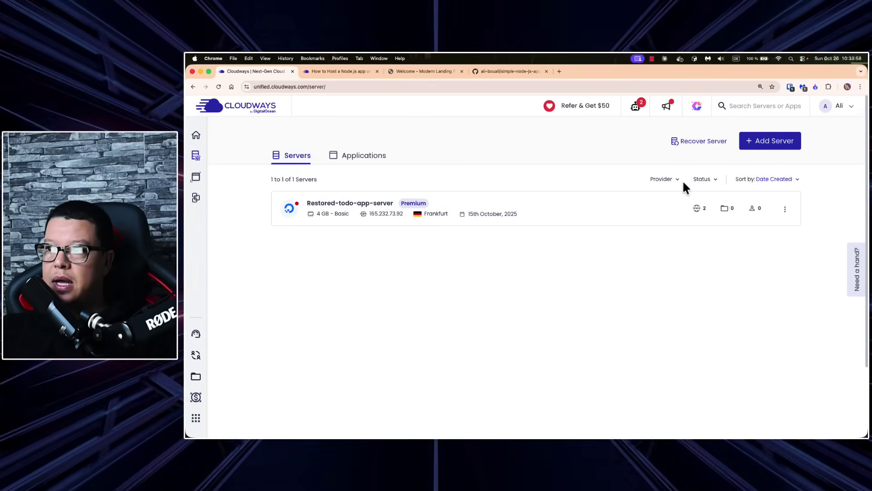
left_click(774, 141)
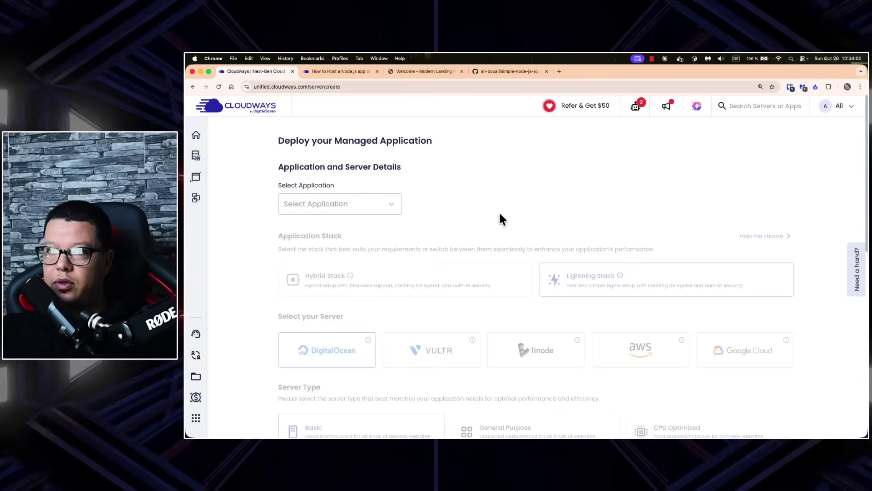
left_click(337, 204)
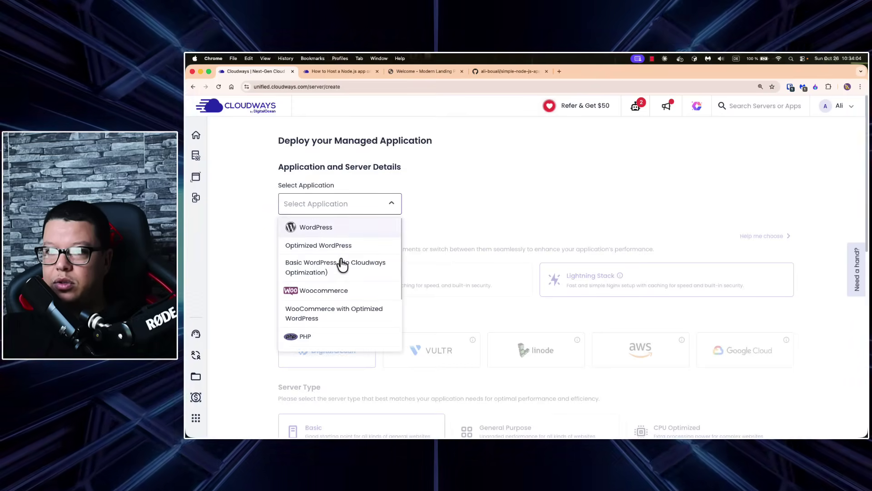
scroll(338, 269, "down", 3)
scroll(331, 277, "down", 2)
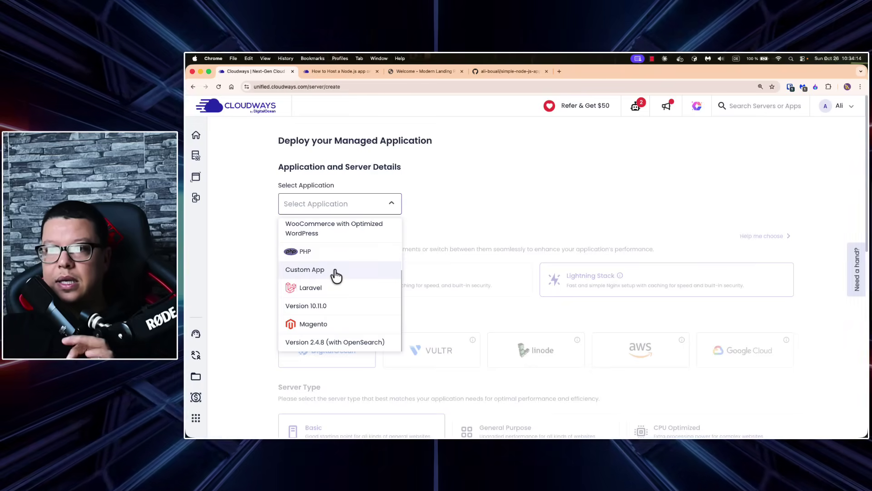
left_click(336, 272)
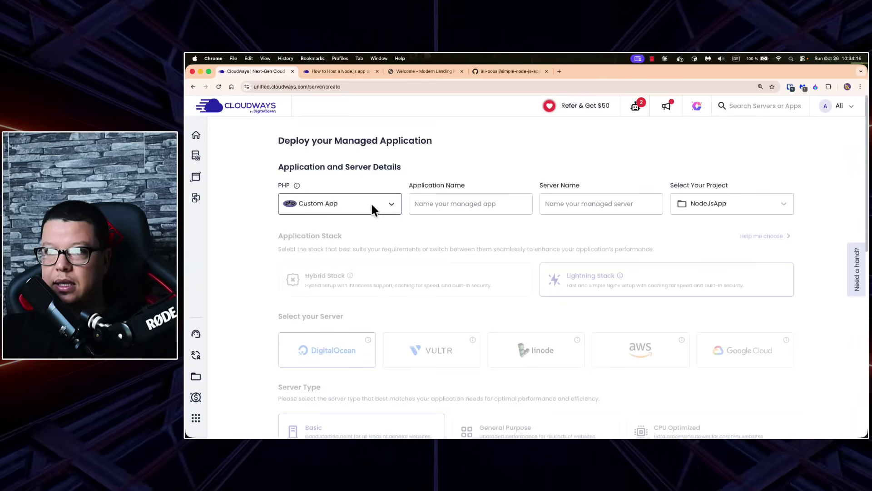
Step: Name the managed application NodeJsAppDemo and the server NodeJsServer
left_click(452, 203)
type("No")
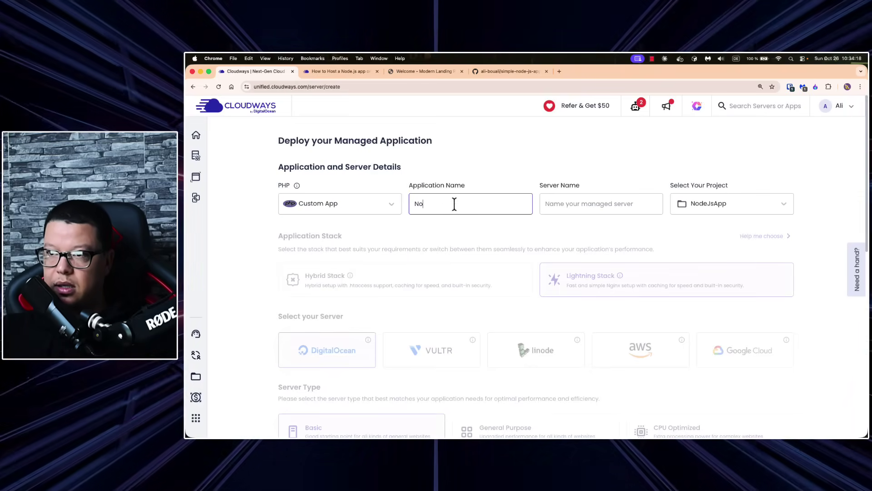
type("deJsAppDemo")
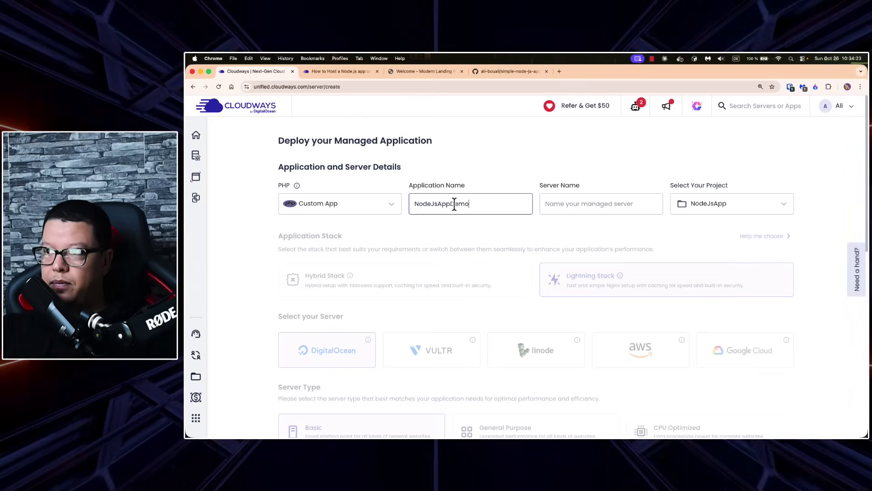
left_click(586, 199)
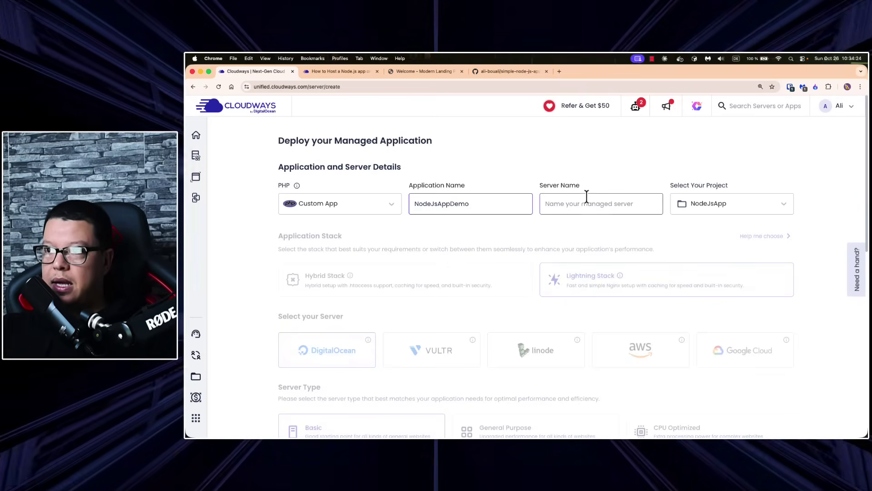
type("N")
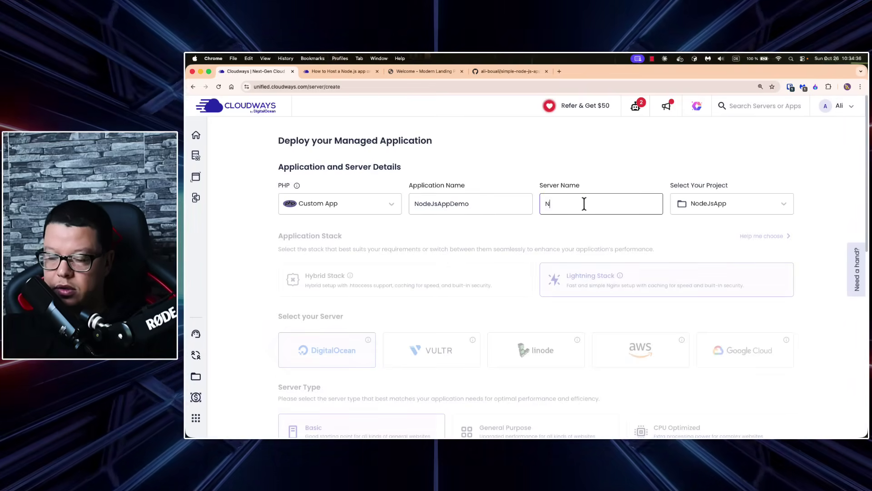
type("odeJsS")
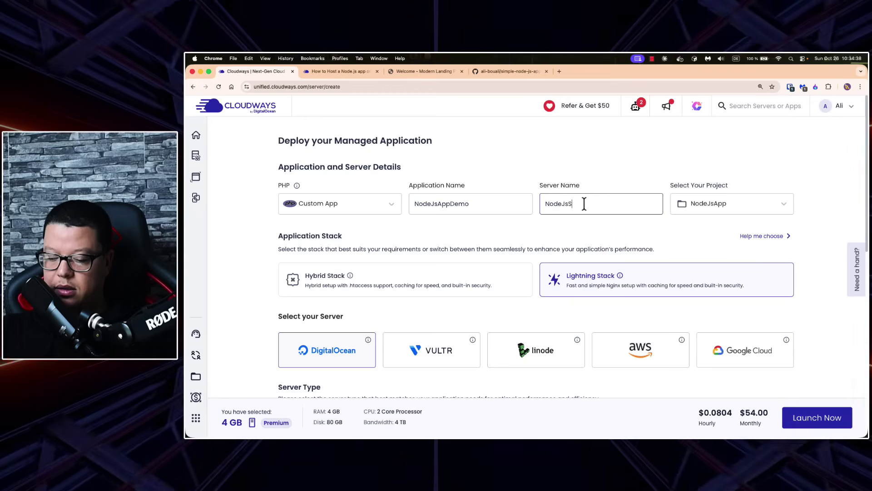
type("erver")
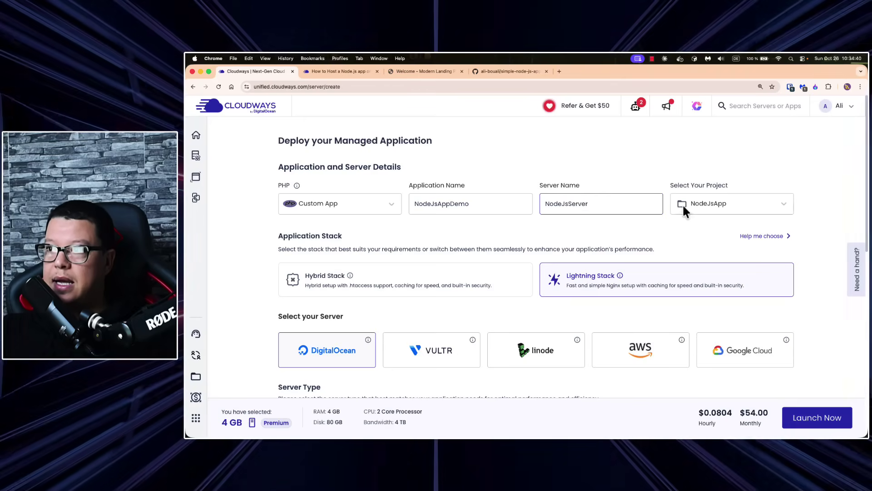
Step: Assign the new application and server to the NodeJsApp project
left_click(700, 204)
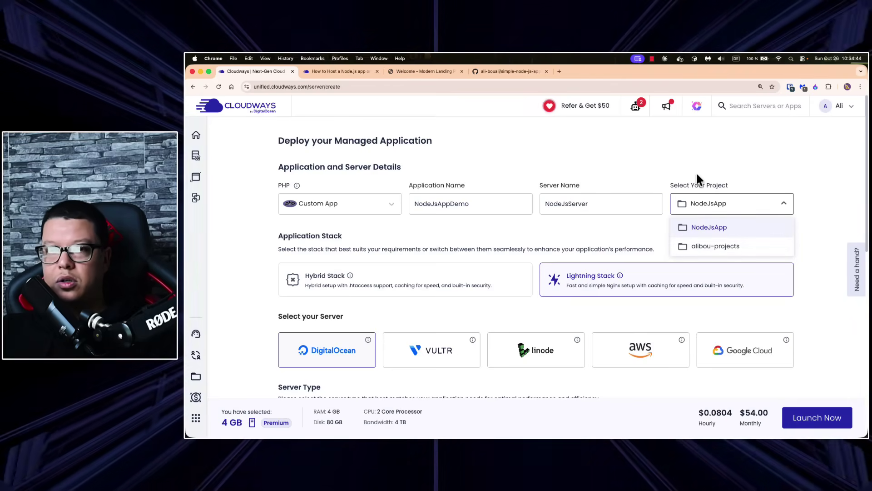
left_click(727, 228)
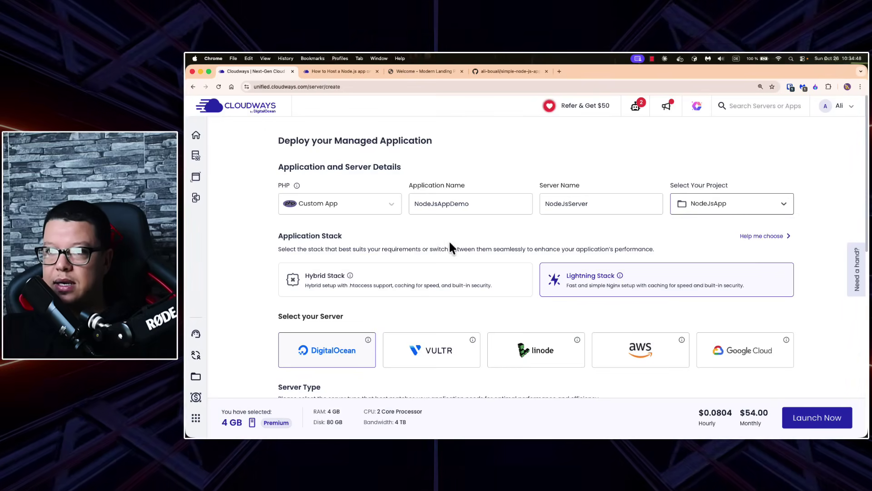
scroll(400, 278, "down", 2)
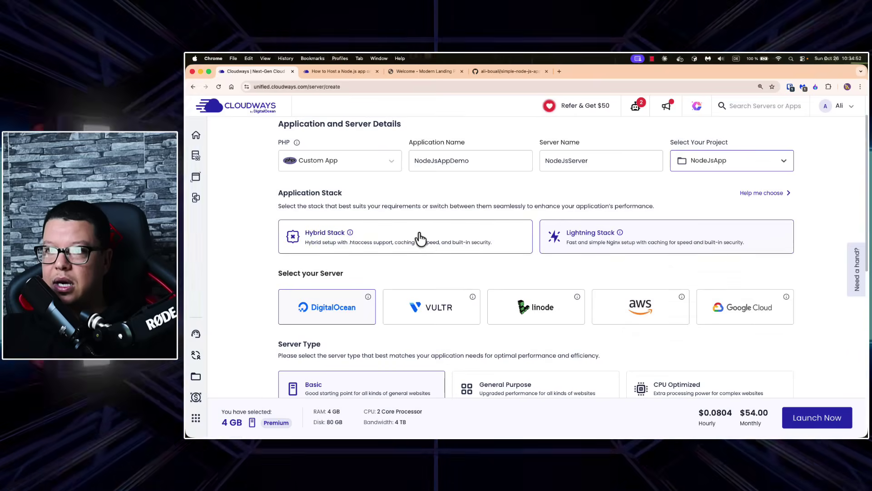
Step: Choose the Hybrid Stack for the application and set the server location to Frankfurt
left_click(420, 238)
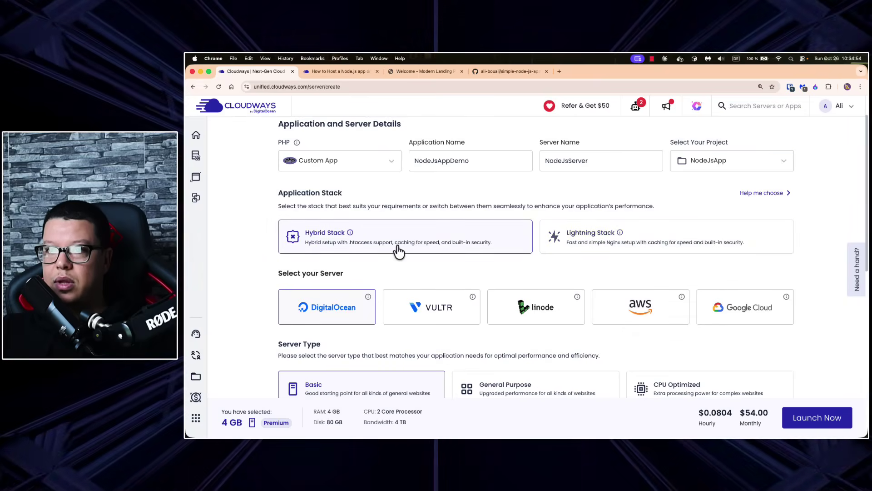
scroll(260, 257, "down", 3)
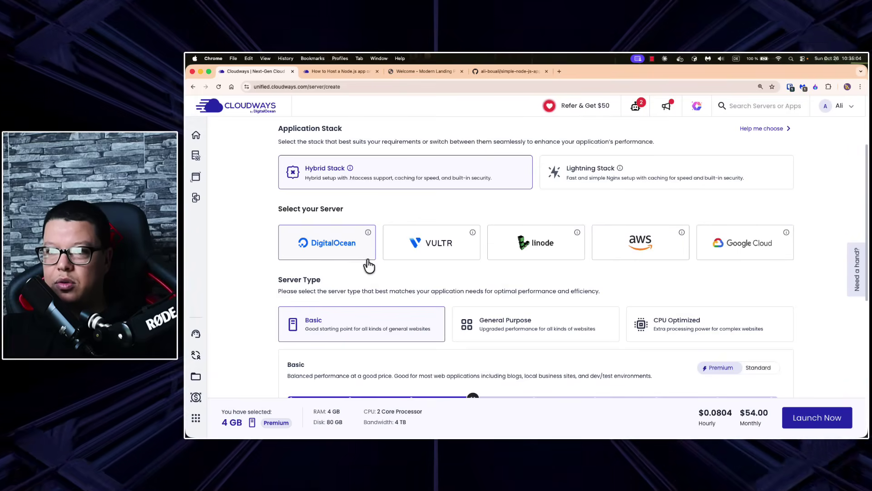
scroll(282, 250, "down", 3)
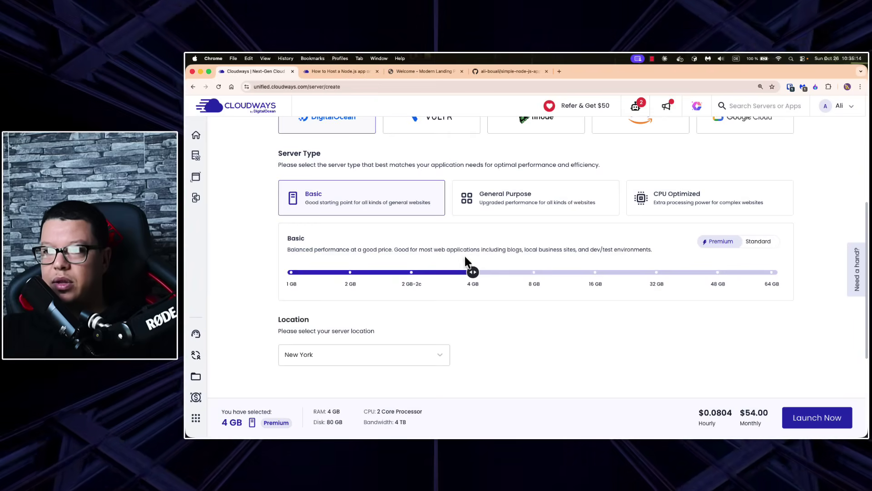
scroll(511, 321, "down", 1)
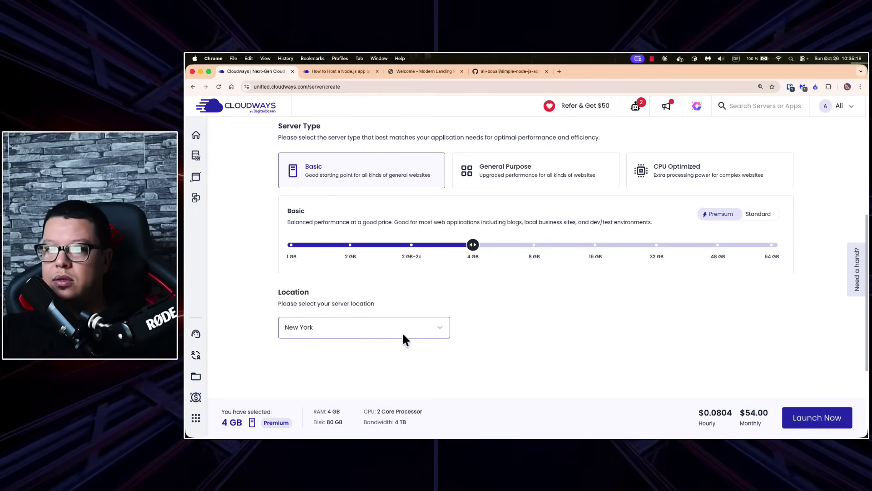
left_click(394, 330)
left_click(496, 331)
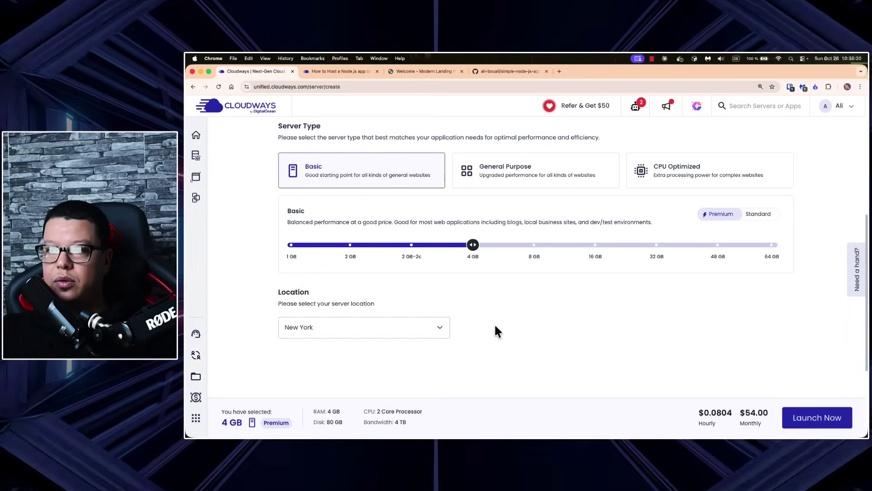
left_click(372, 331)
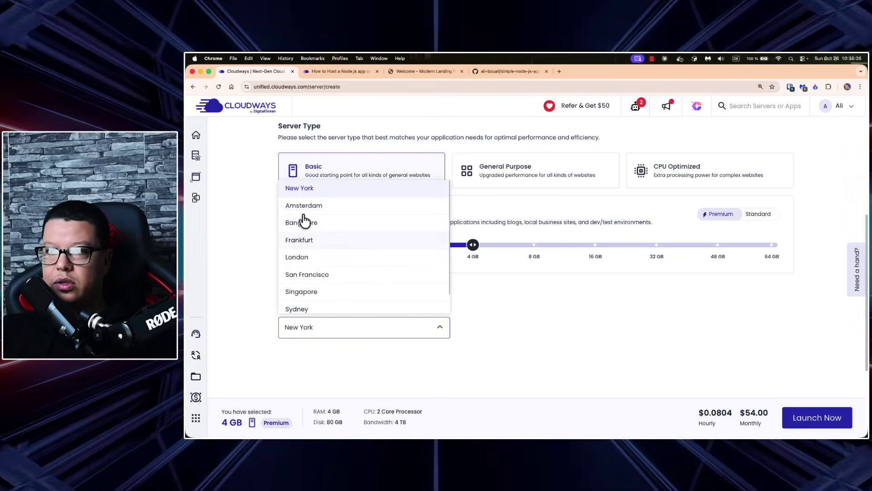
left_click(334, 243)
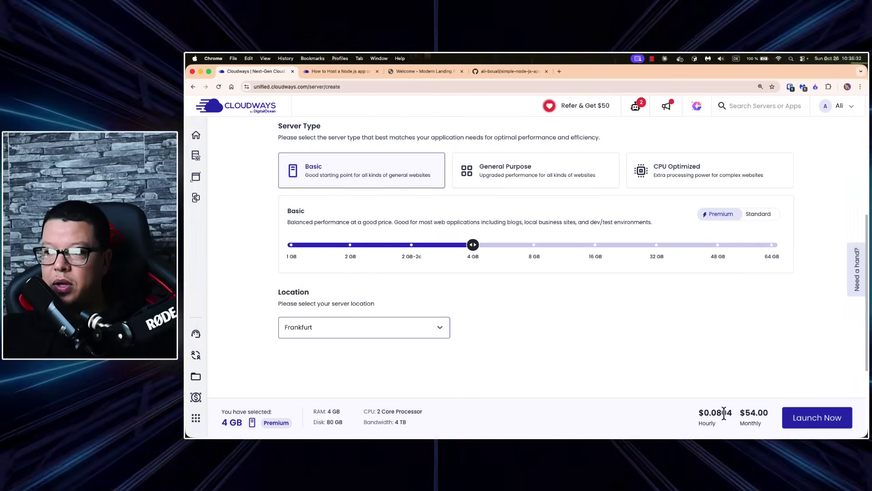
Step: Review the hourly and monthly price of the configured server and launch it
left_click_drag(712, 413, 764, 409)
left_click(750, 370)
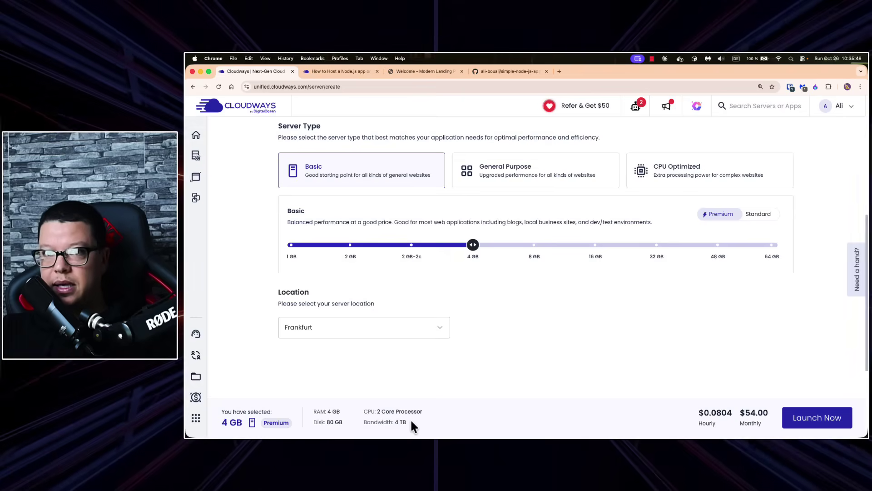
left_click(813, 419)
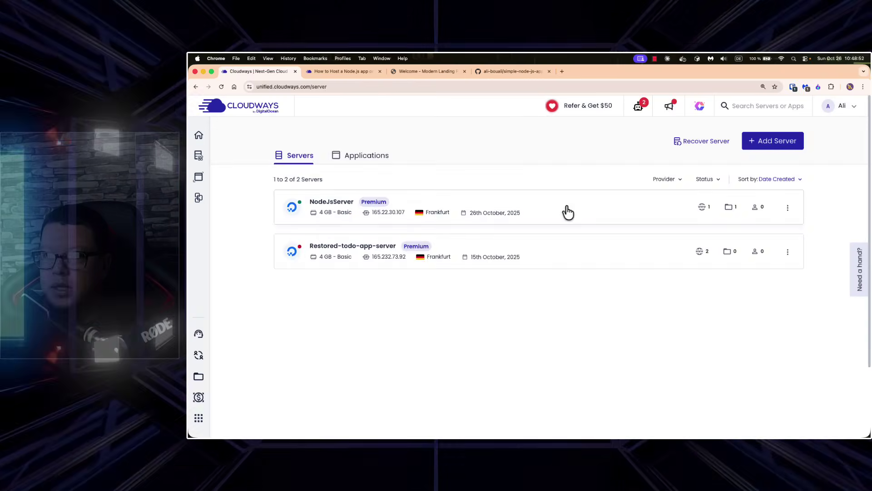
Step: Open NodeJsServer and examine its master credentials and SSH access options
left_click(482, 203)
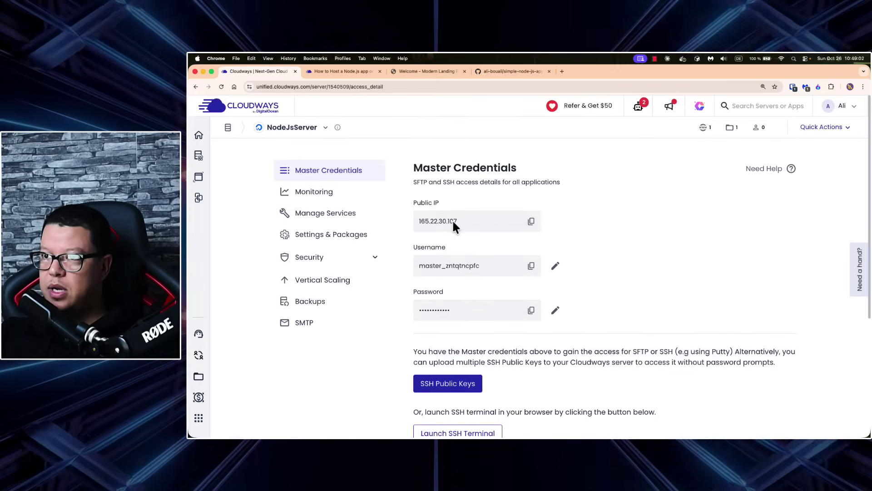
scroll(604, 245, "down", 1)
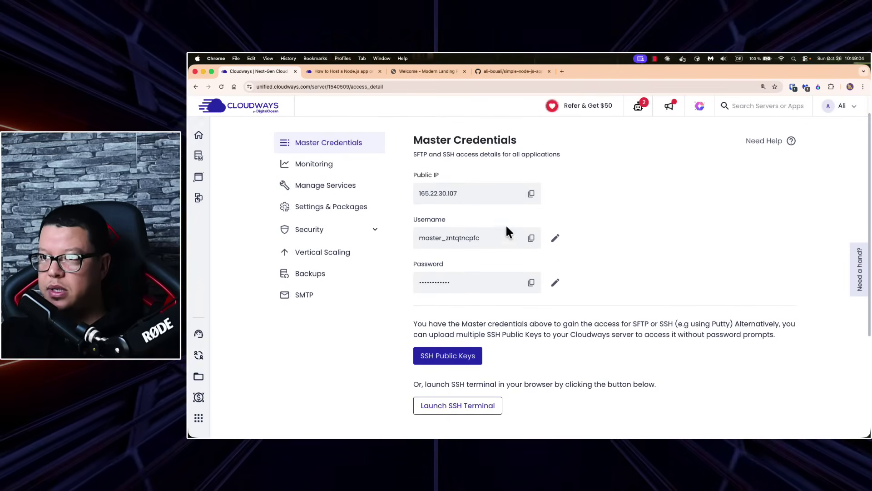
scroll(464, 273, "down", 2)
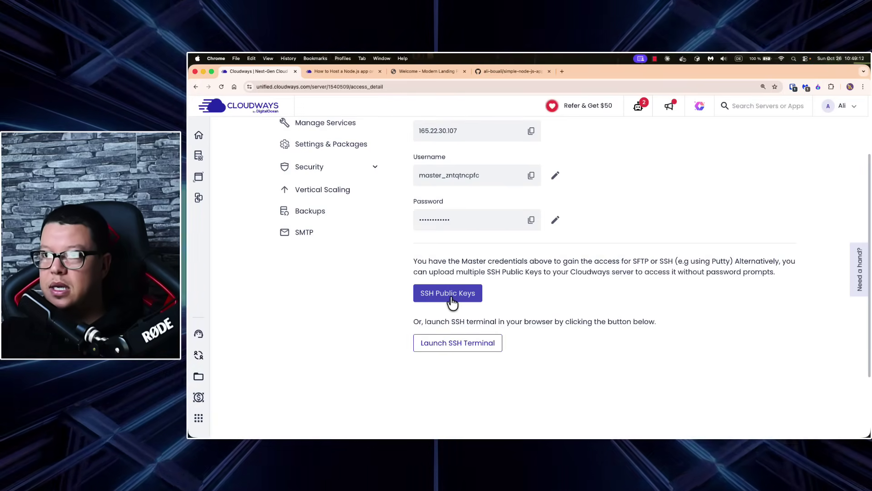
scroll(514, 300, "up", 3)
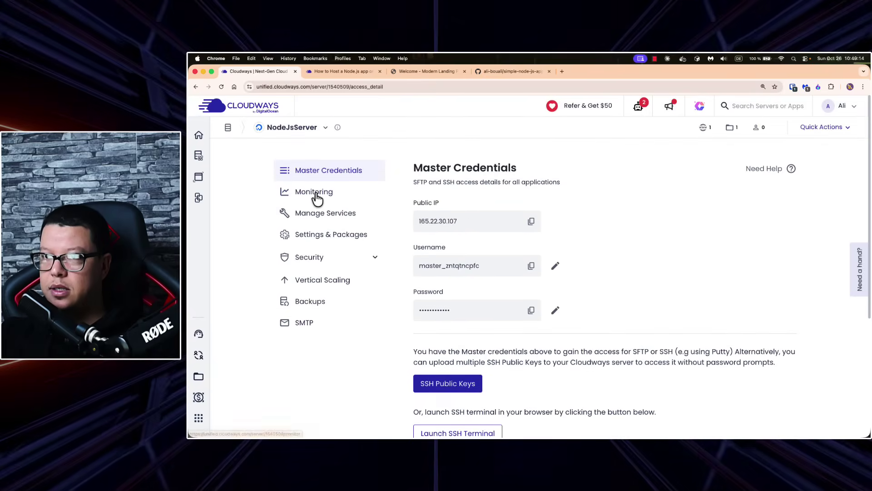
Step: Open the NodeJsAppDemo application and review its access details, including the application URL and database credentials
mouse_move(199, 155)
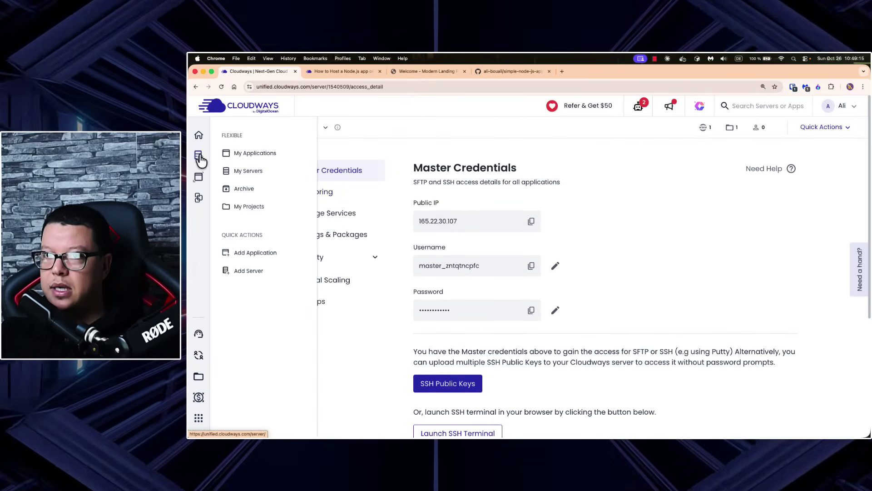
left_click(248, 172)
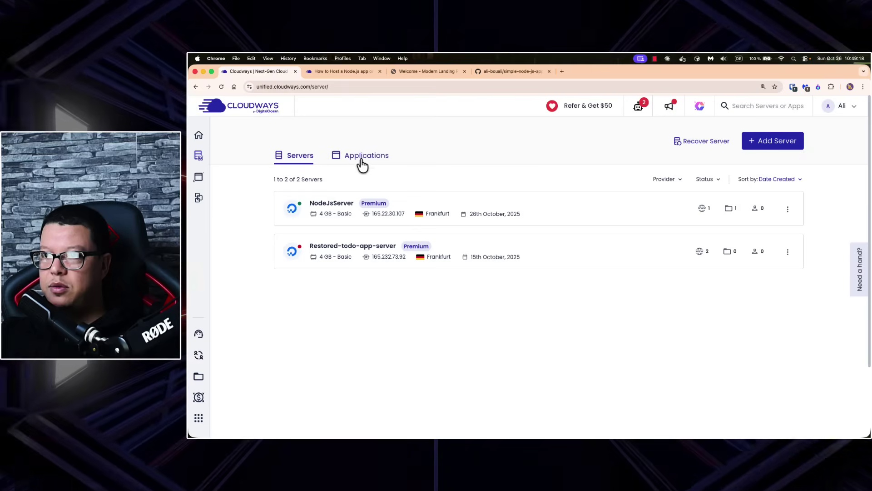
left_click(367, 157)
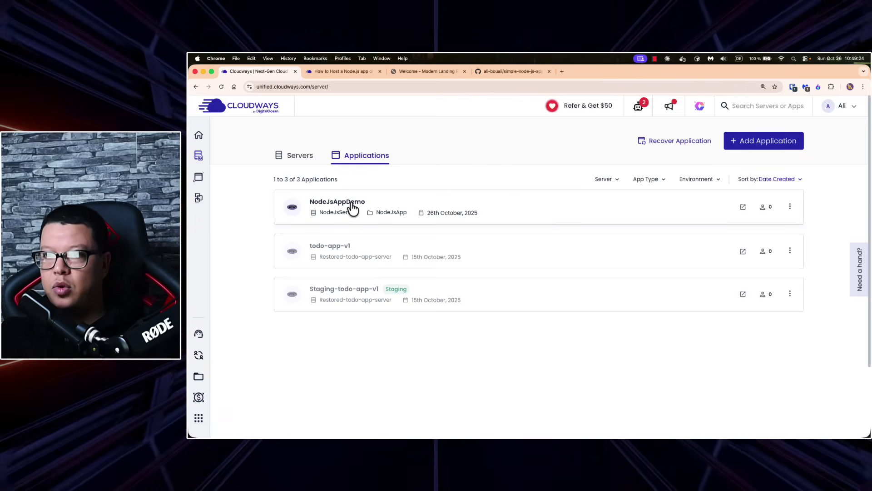
left_click(352, 208)
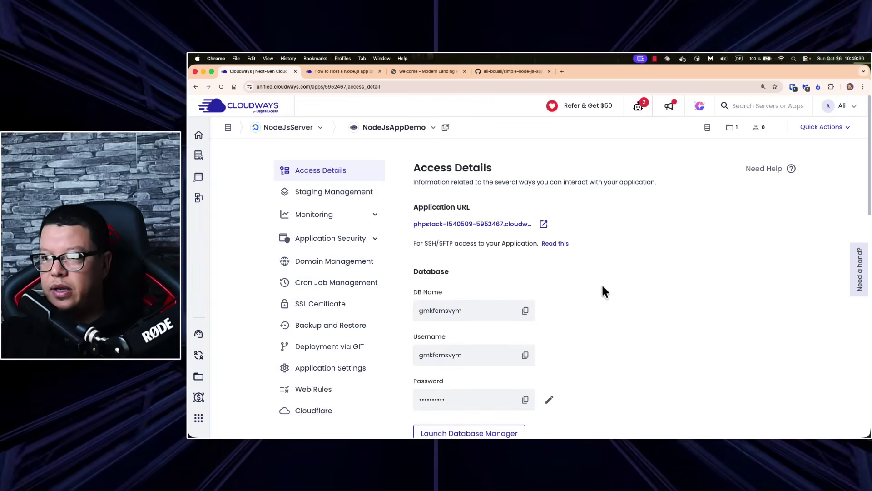
scroll(601, 283, "down", 2)
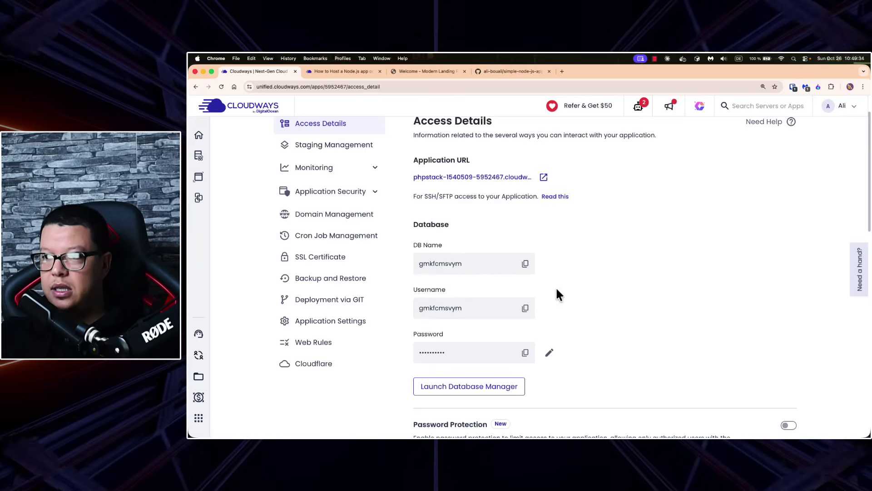
scroll(527, 255, "down", 1)
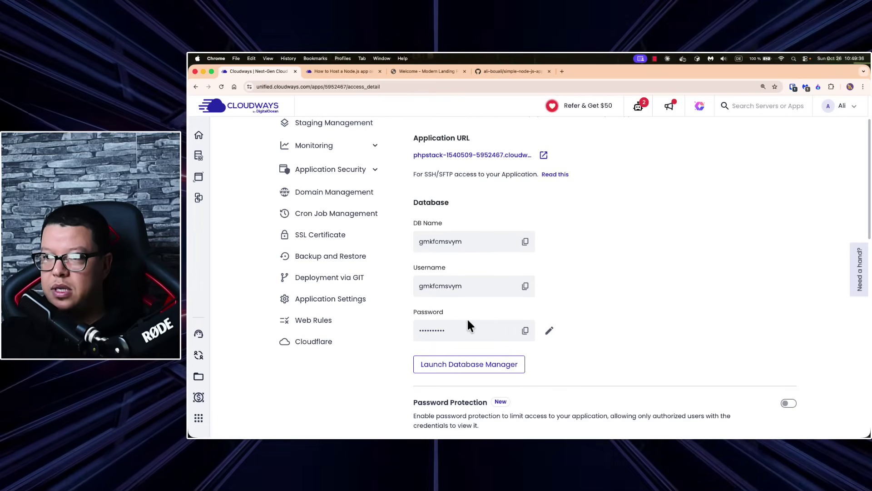
scroll(648, 255, "up", 2)
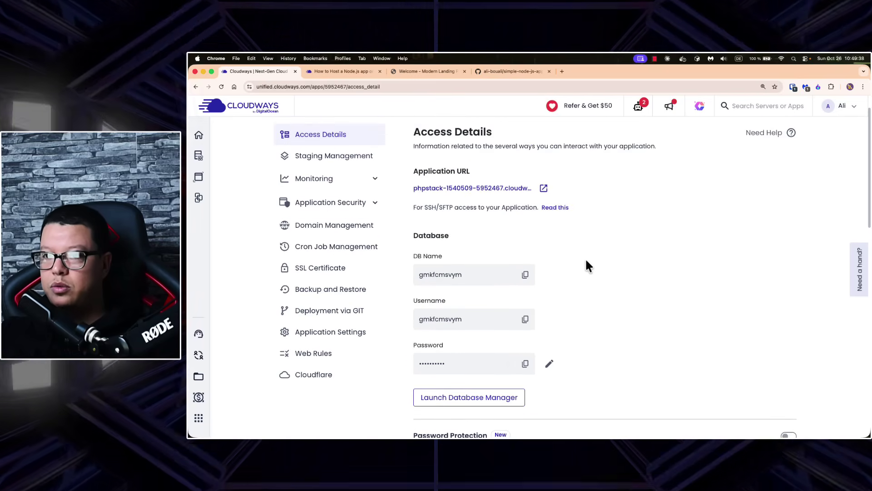
scroll(590, 255, "up", 2)
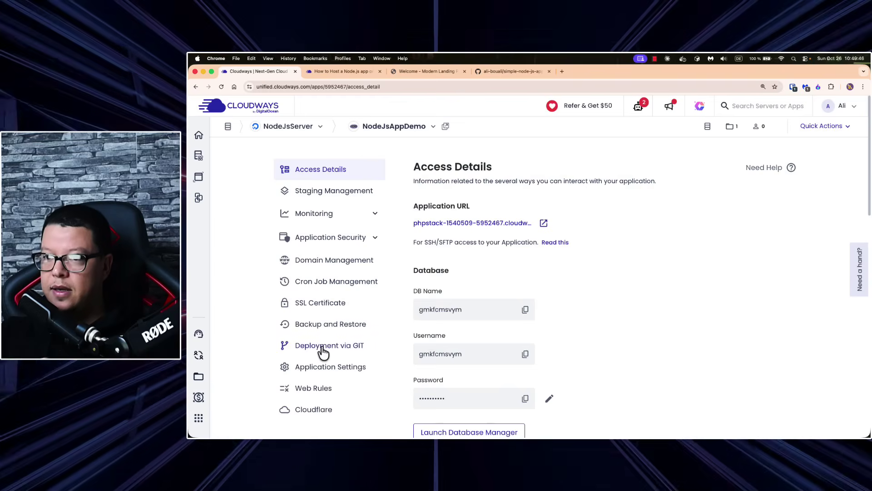
Step: Generate SSH keys for NodeJsAppDemo's deployment via Git and copy the public key
left_click(322, 348)
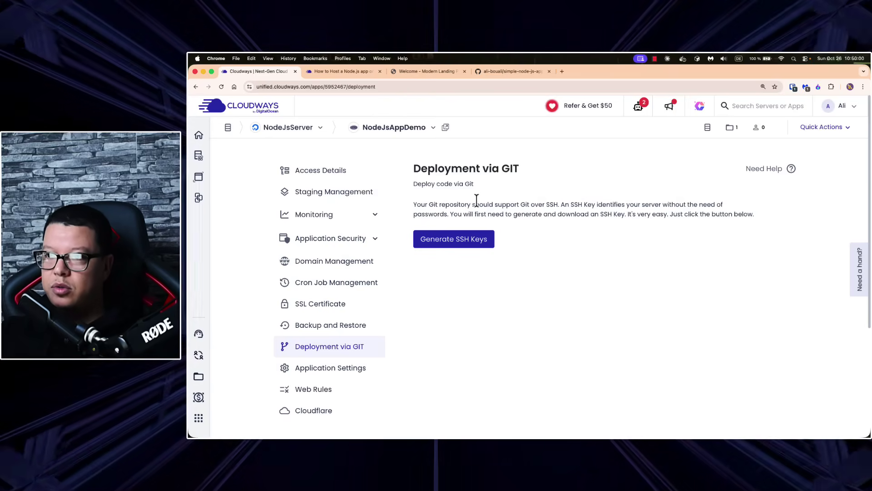
left_click(452, 243)
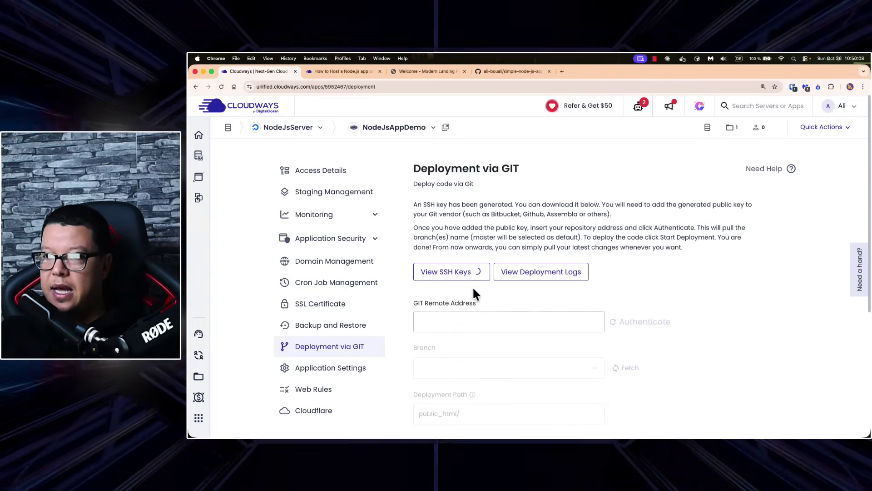
scroll(516, 287, "down", 1)
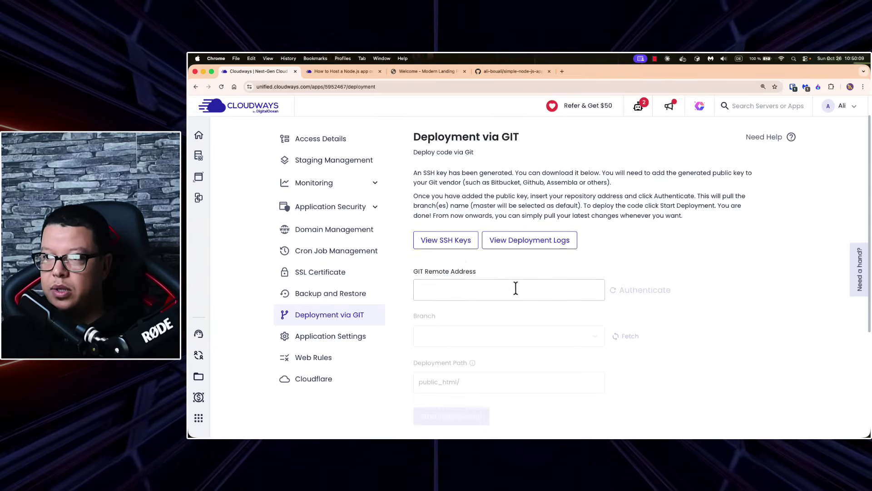
left_click(443, 241)
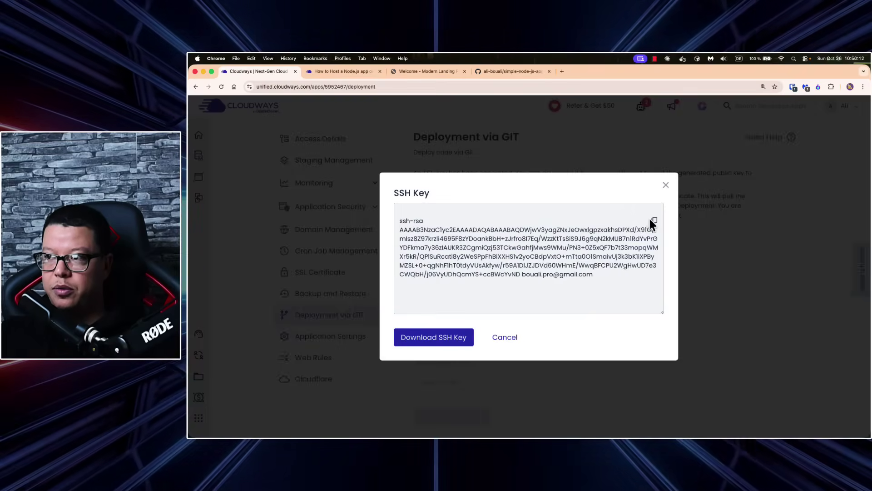
left_click(653, 220)
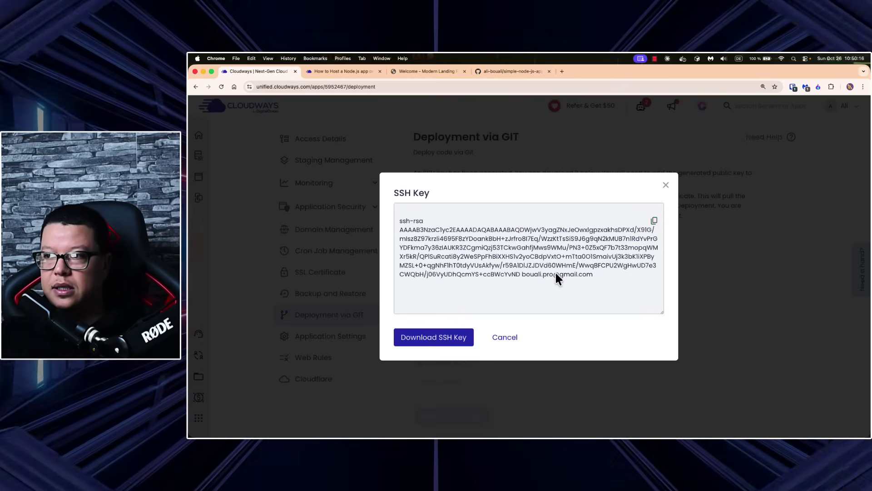
left_click(666, 186)
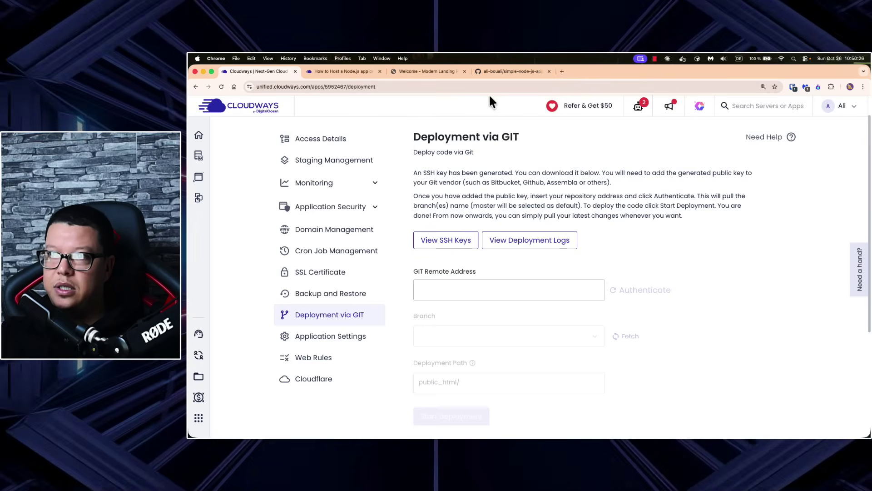
Step: Switch to GitHub and start adding a new SSH key in the account's SSH and GPG key settings
left_click(494, 73)
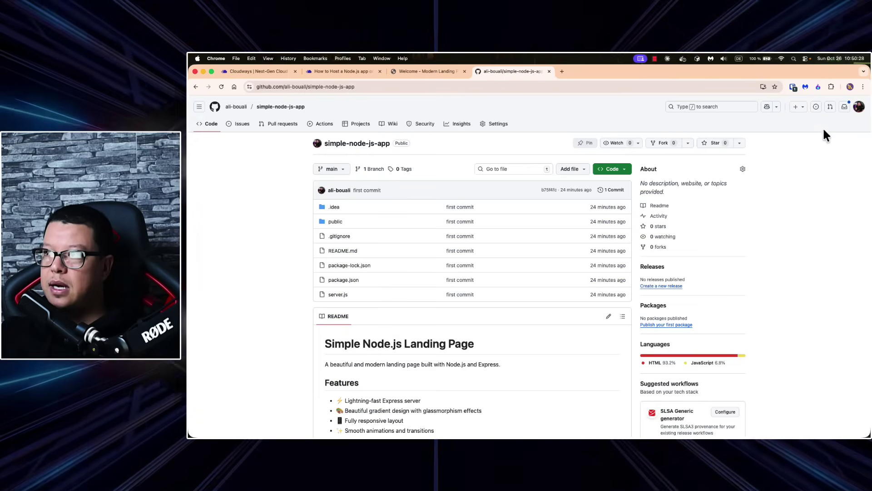
left_click(858, 109)
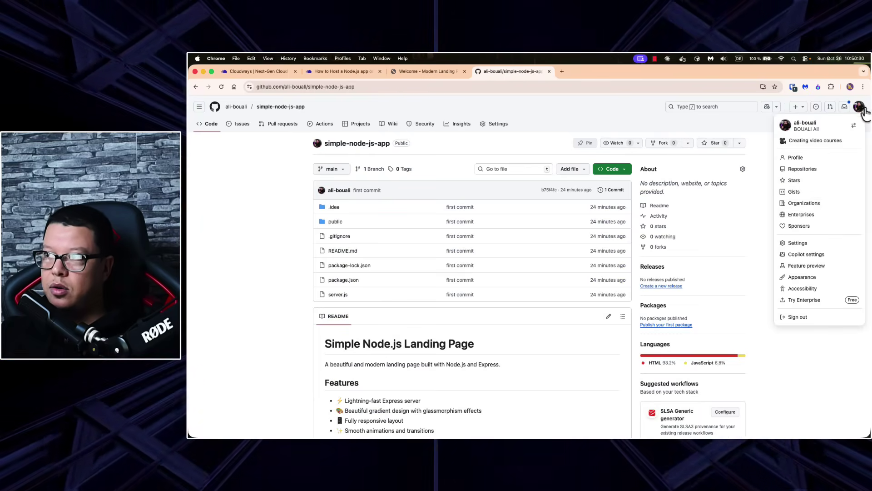
left_click(801, 245, "super")
left_click(583, 73)
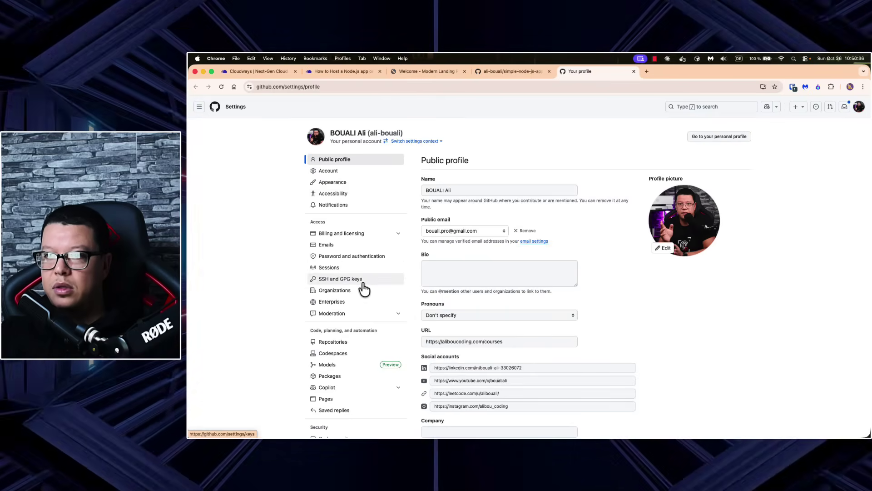
key("super+plus")
key("super+plus")
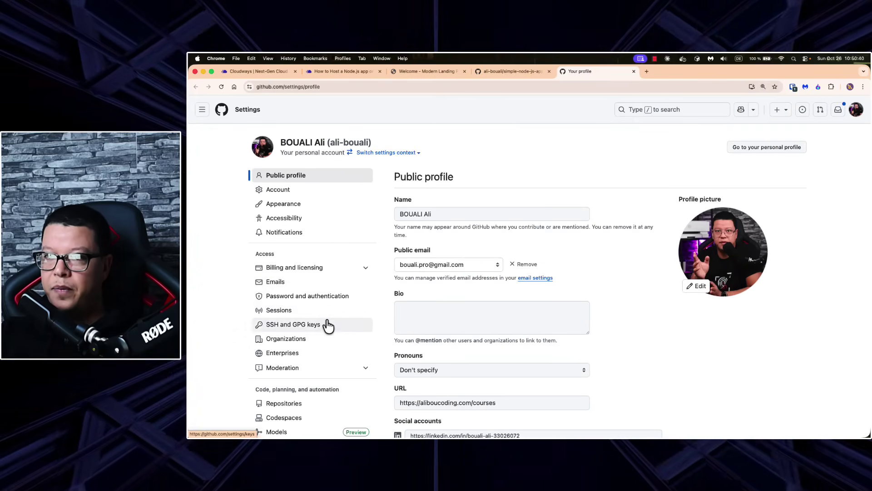
left_click(298, 325)
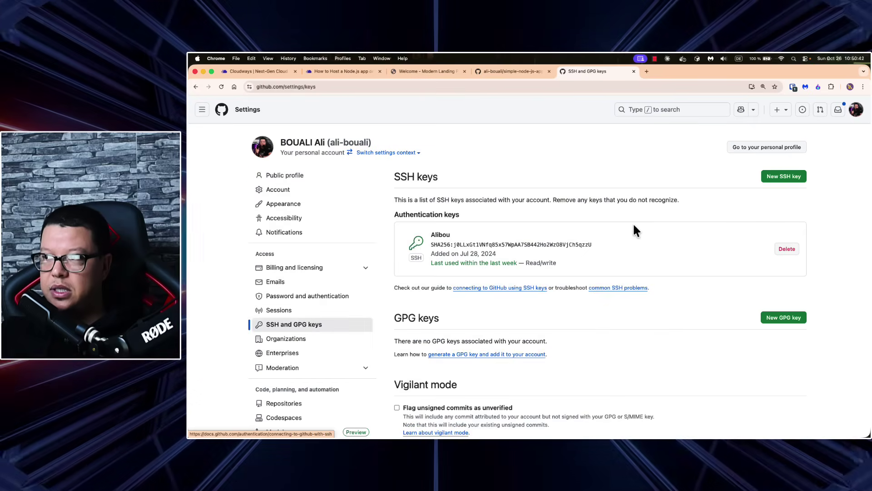
left_click(783, 178)
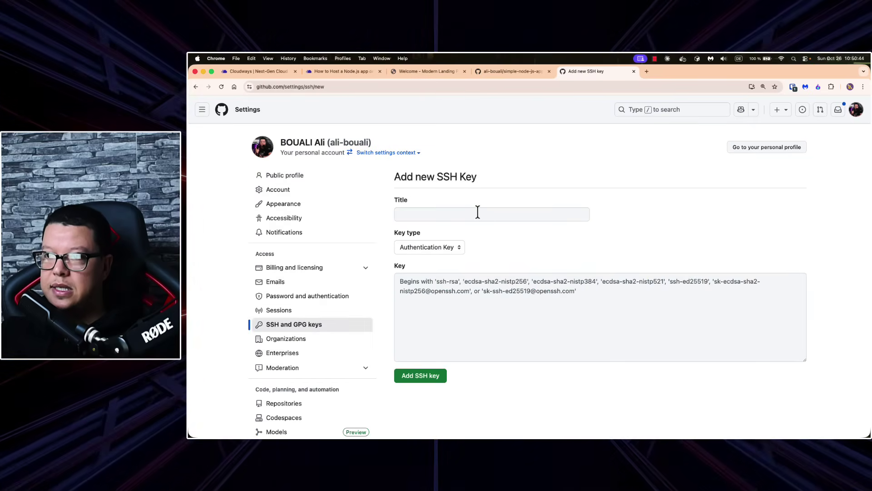
Step: Add the copied public key as an authentication SSH key titled CloudWaysSSHKey, confirming access with GitHub Mobile
left_click(463, 212)
type("Cloud")
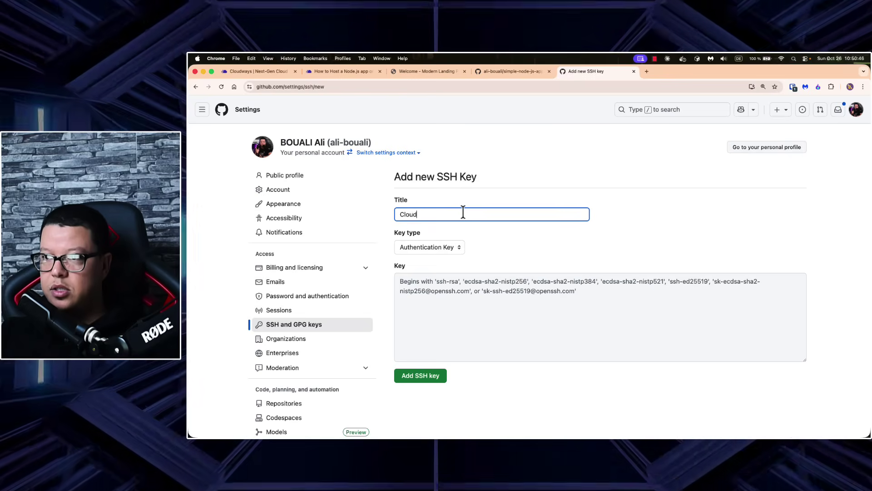
type("WaysSS")
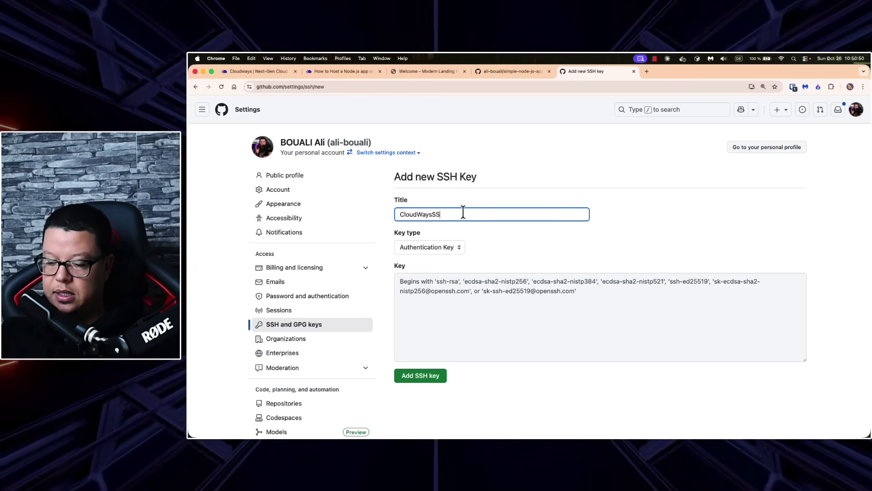
type("HKey")
left_click(476, 289)
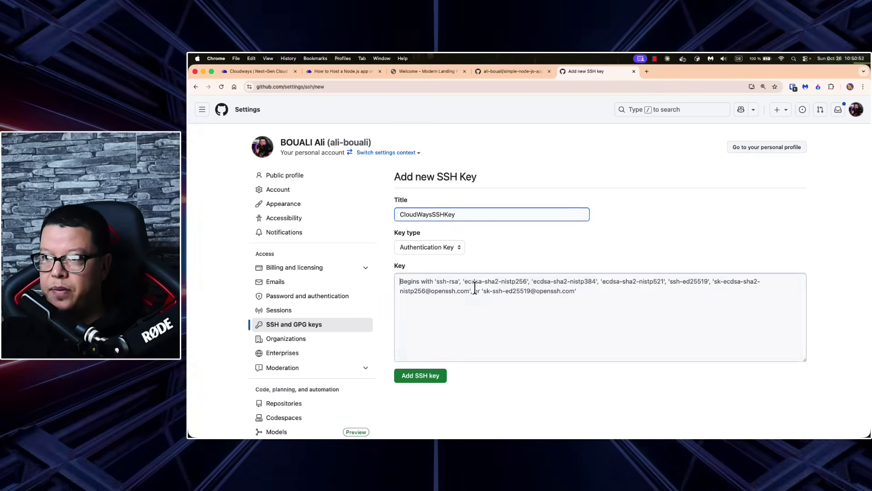
key("super+v")
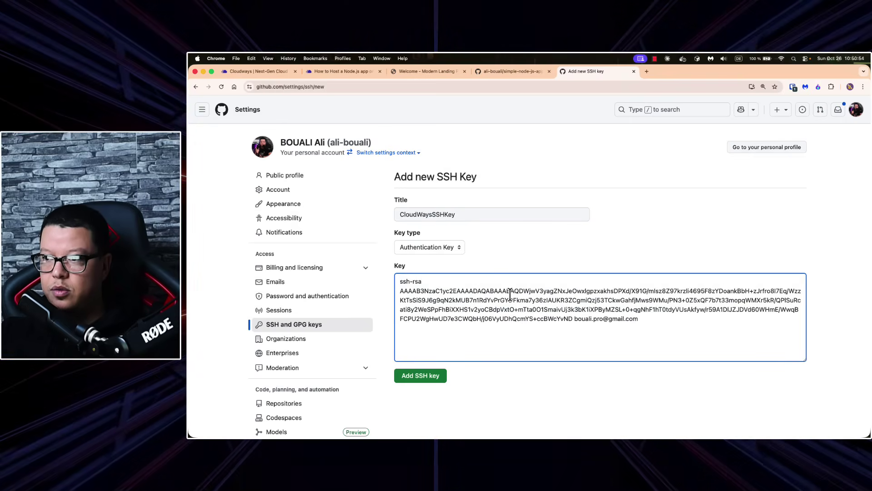
left_click(420, 375)
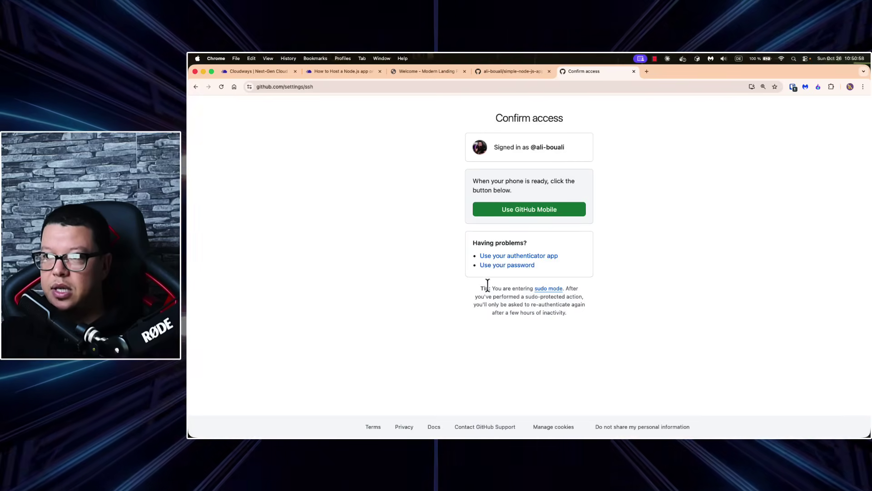
left_click(531, 214)
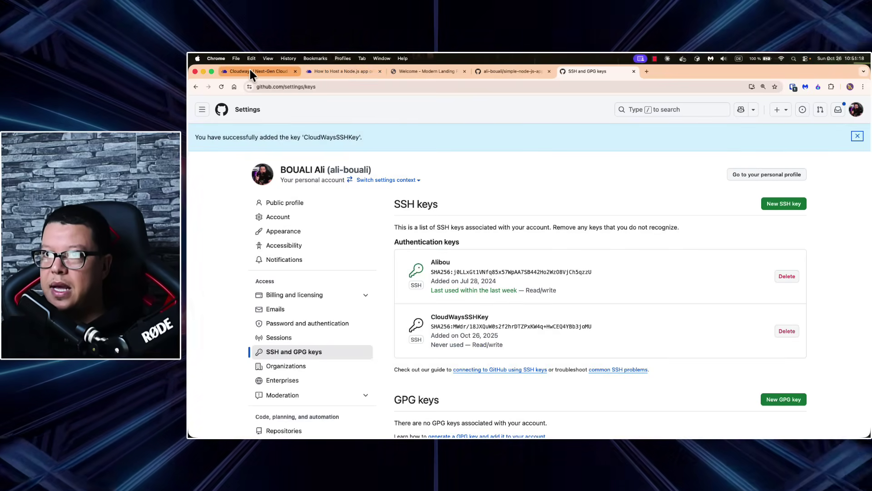
Step: Switch back to Cloudways and check the Git remote address requirement for NodeJsAppDemo's deployment
left_click(251, 69)
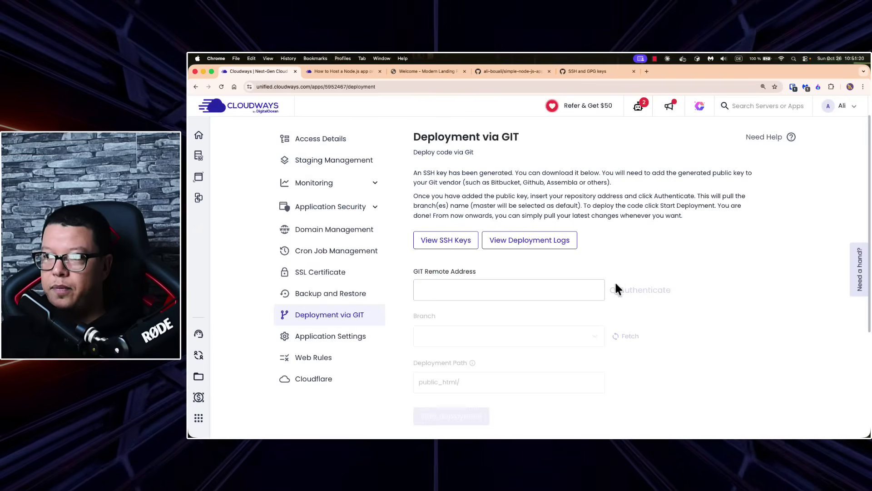
left_click(451, 290)
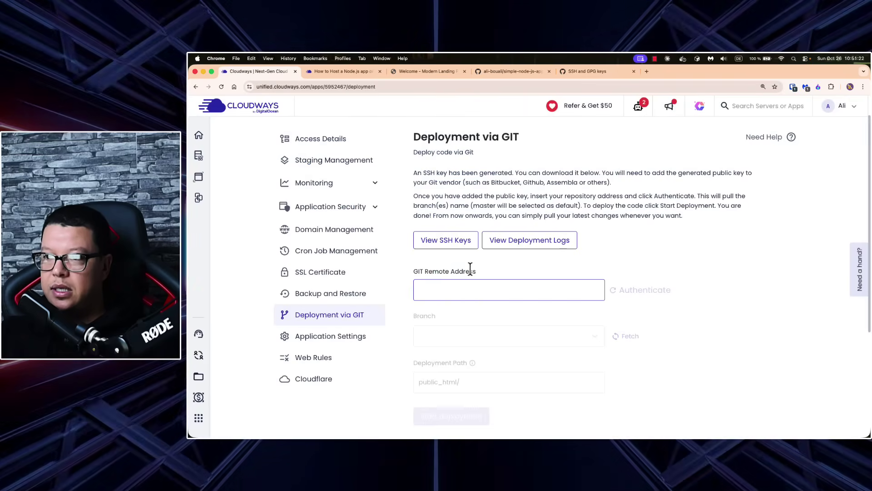
scroll(502, 292, "down", 1)
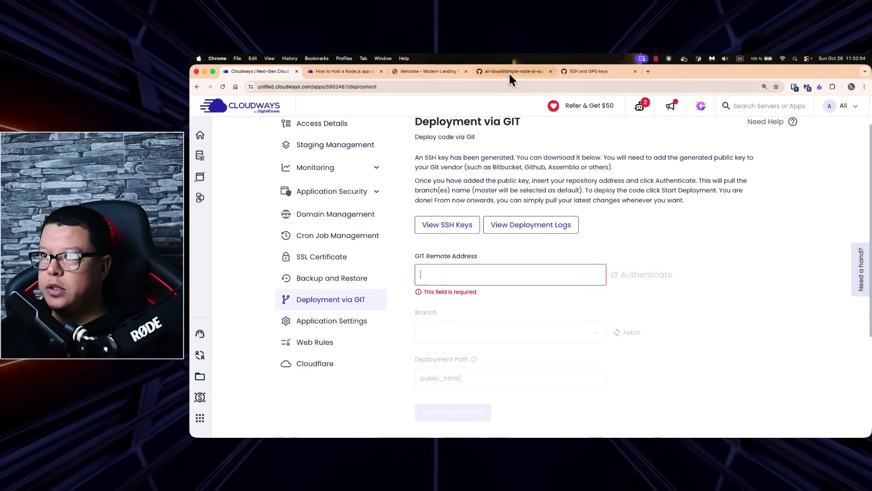
Step: Switch to the simple-node-js-app repository on GitHub and copy its SSH clone address
left_click(497, 72)
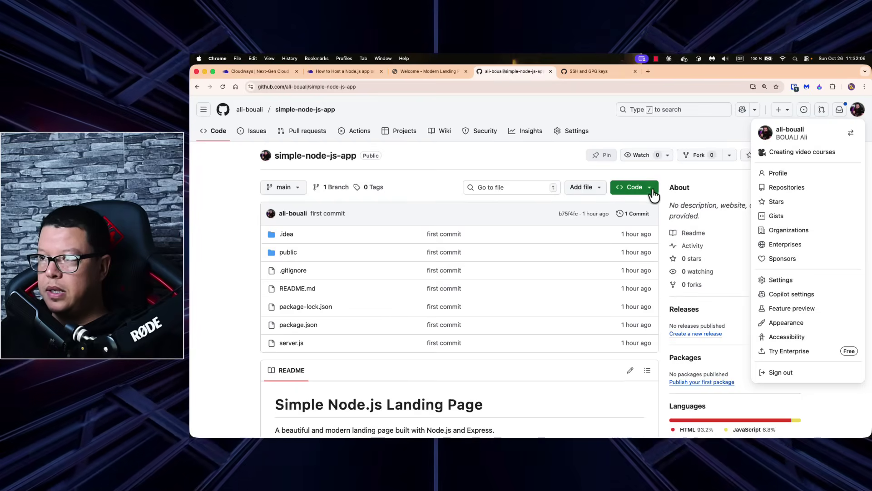
left_click(559, 171)
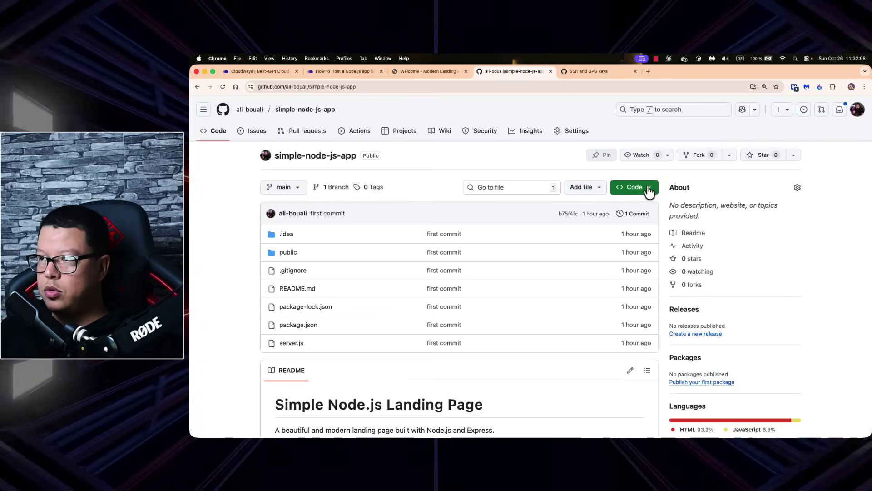
left_click(649, 189)
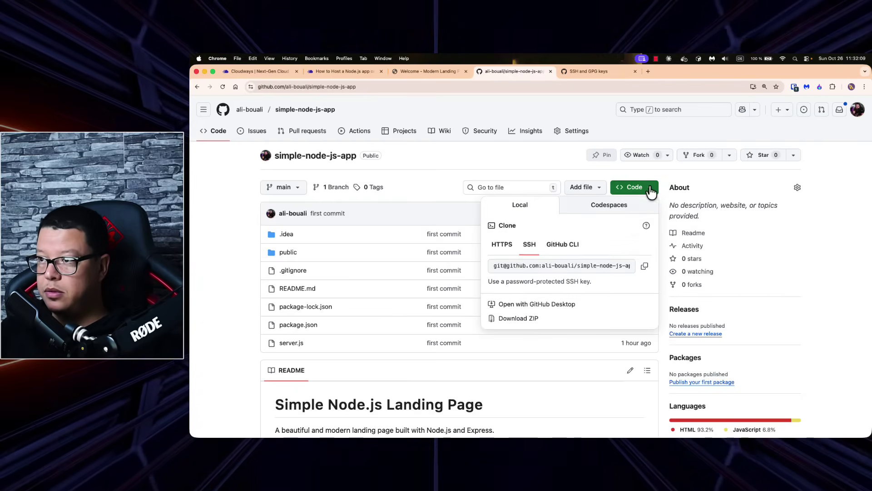
left_click(501, 245)
left_click(531, 245)
left_click(562, 245)
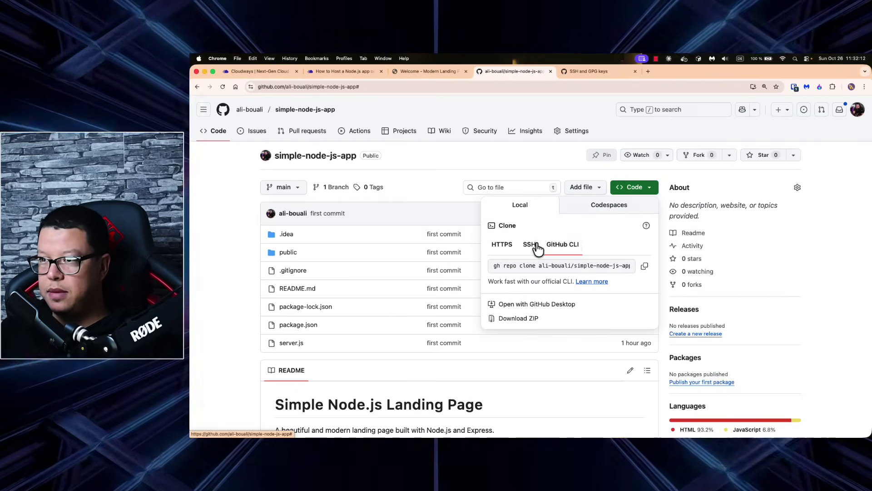
left_click(530, 247)
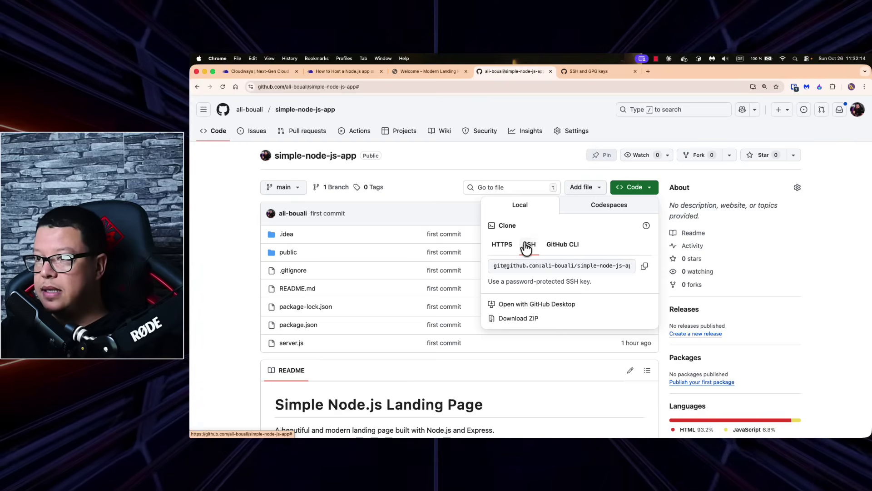
left_click(643, 267)
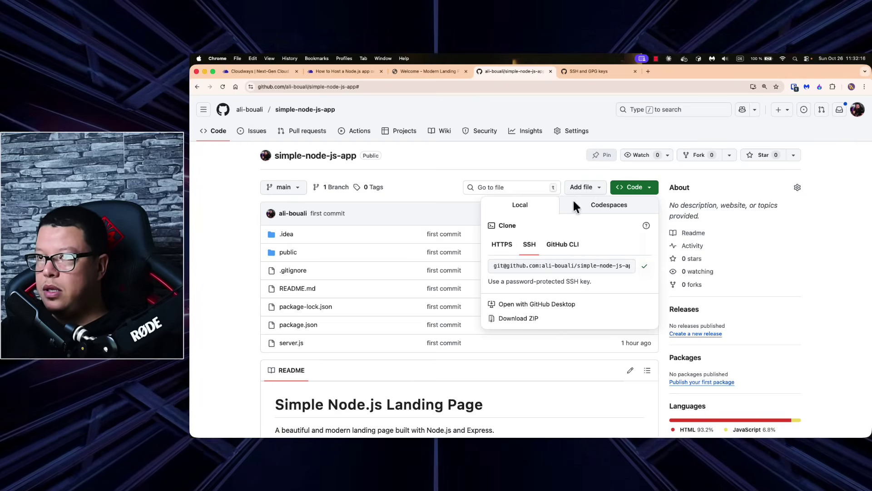
Step: Return to Cloudways, enter the copied SSH address as the Git remote address and authenticate it
left_click(260, 71)
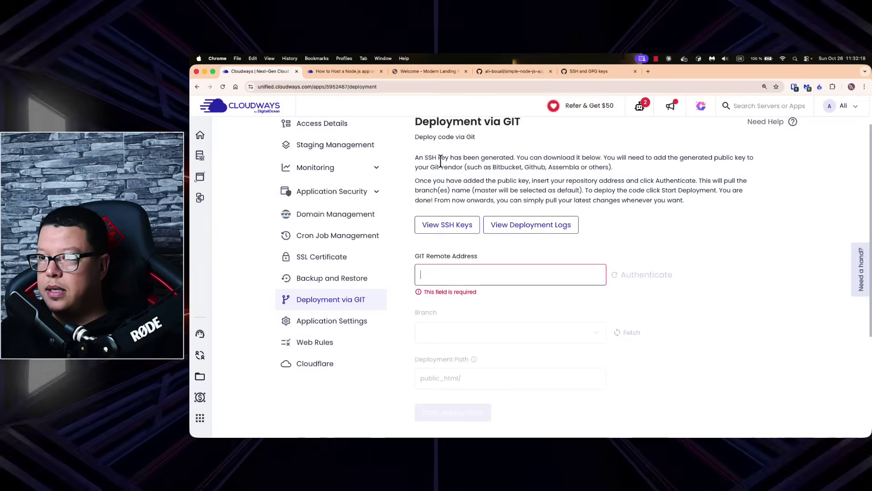
left_click(477, 274)
key("super+v")
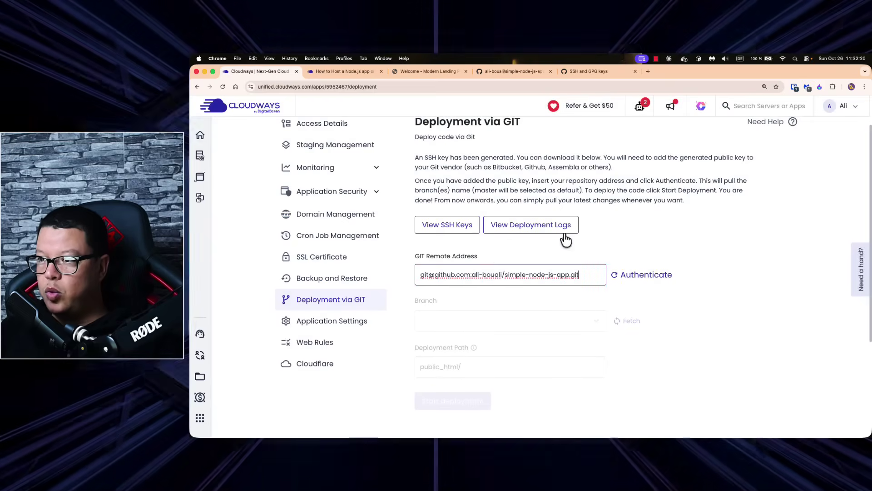
left_click(648, 277)
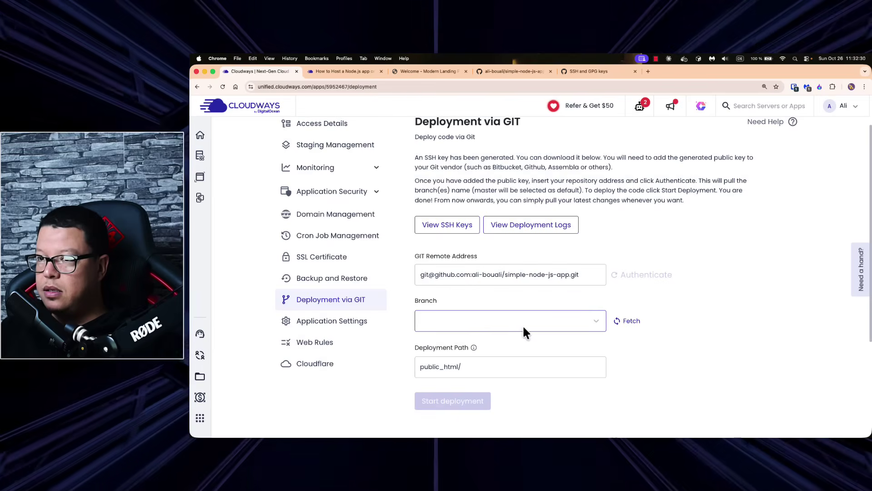
Step: Fetch the repository's branches and choose main as the branch for deployment
left_click(527, 321)
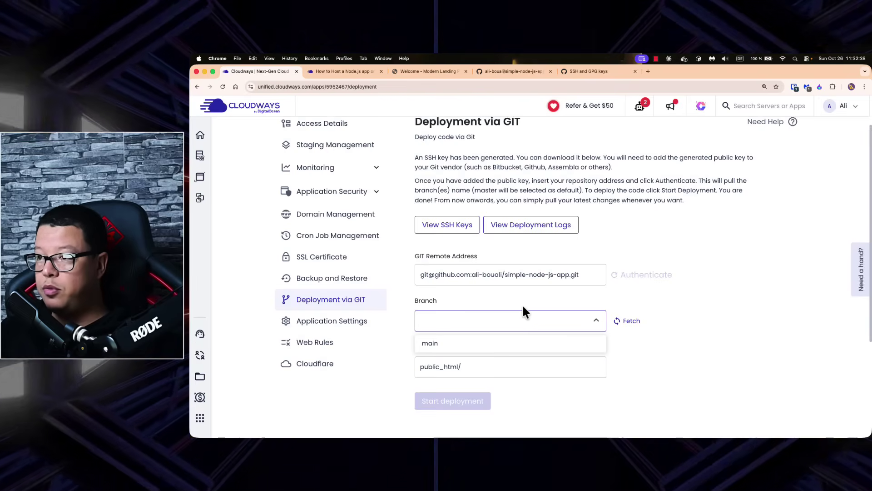
left_click(631, 325)
left_click(631, 322)
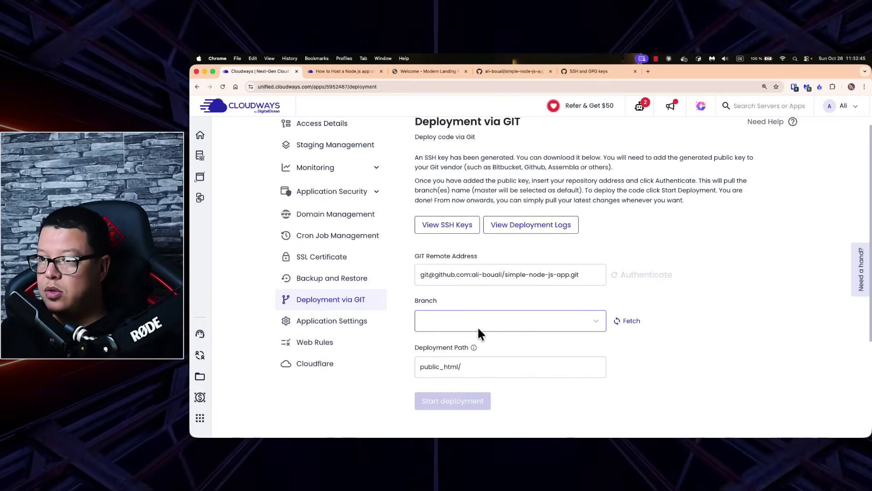
left_click(480, 330)
left_click(458, 347)
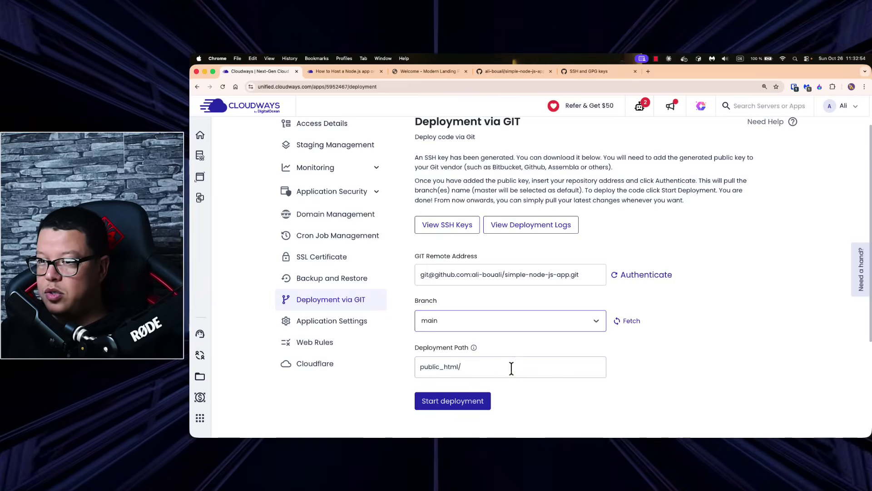
Step: Keep public_html/ as the deployment path and start the deployment
left_click(486, 366)
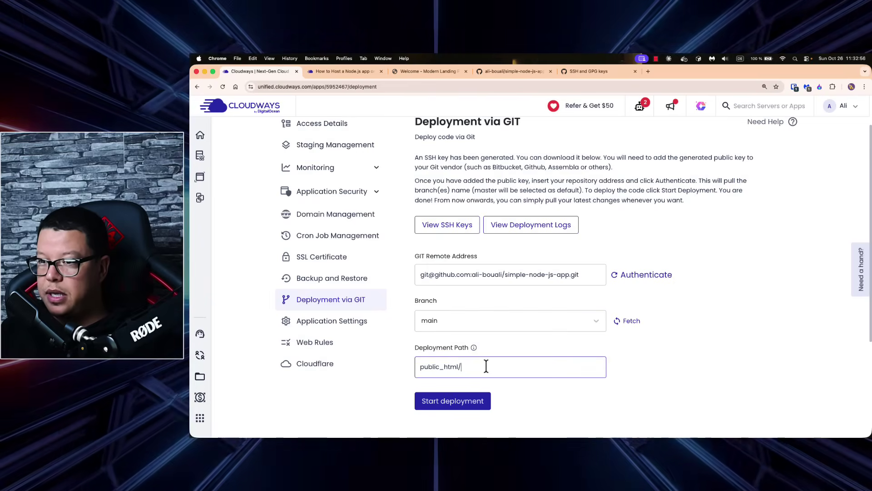
double_click(429, 366)
left_click(467, 365)
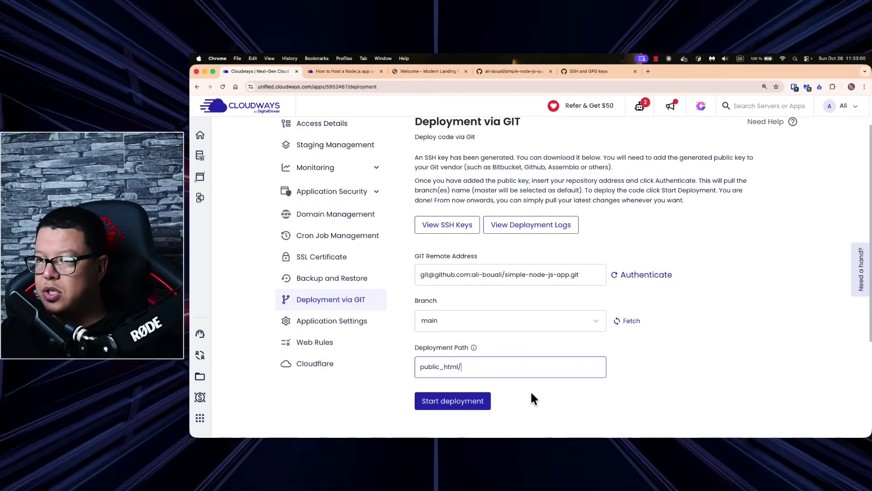
left_click(459, 402)
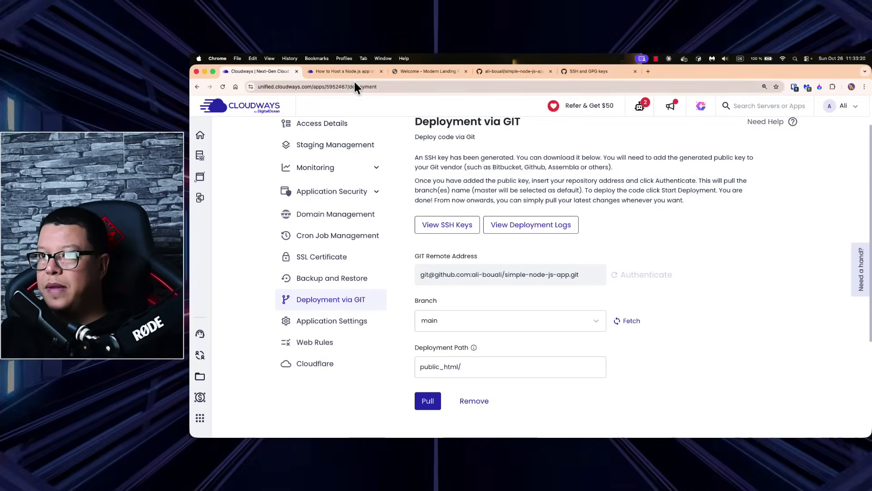
Step: Switch to the Cloudways Node.js hosting guide and review its Node application setup, Express installation and .htaccess redirection instructions
left_click(344, 71)
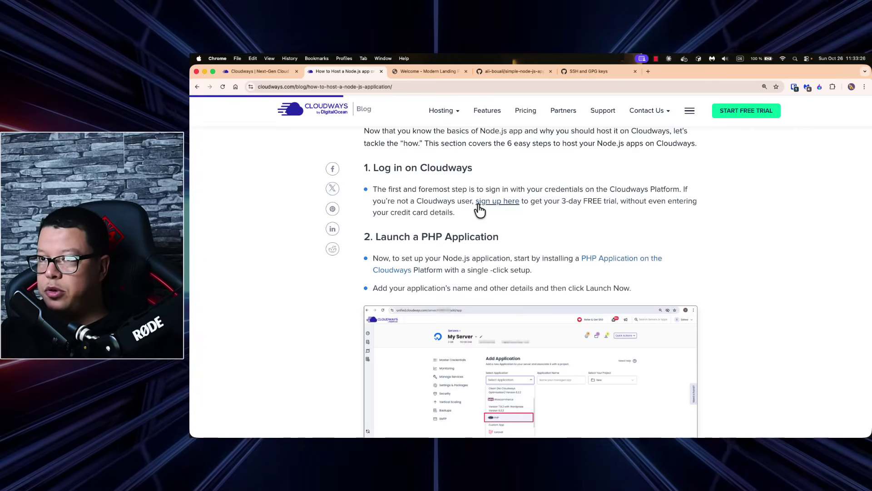
scroll(432, 195, "down", 2)
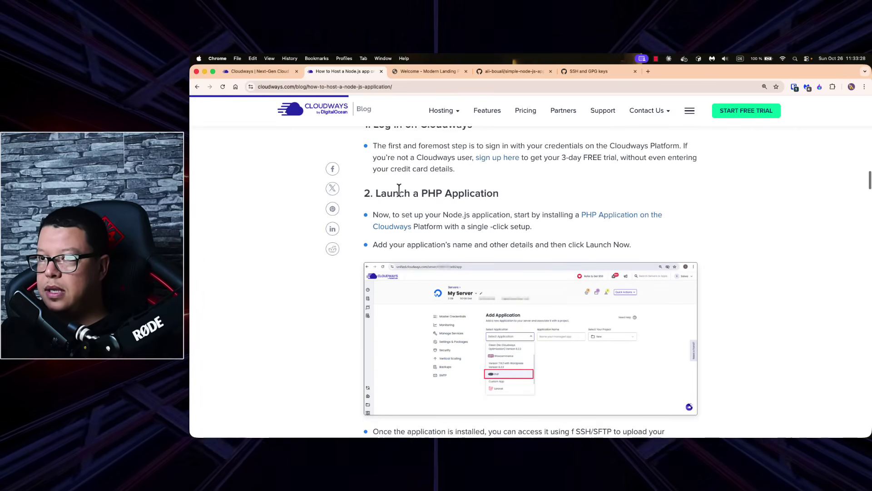
scroll(521, 208, "down", 10)
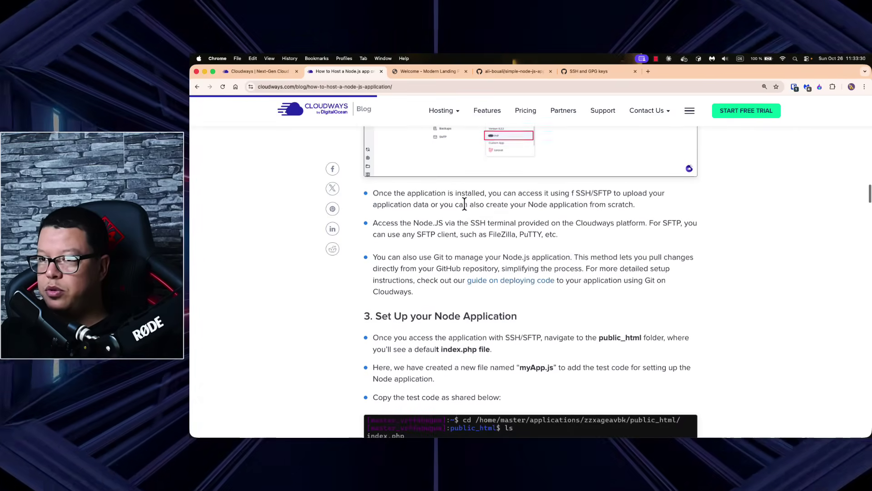
scroll(483, 230, "down", 4)
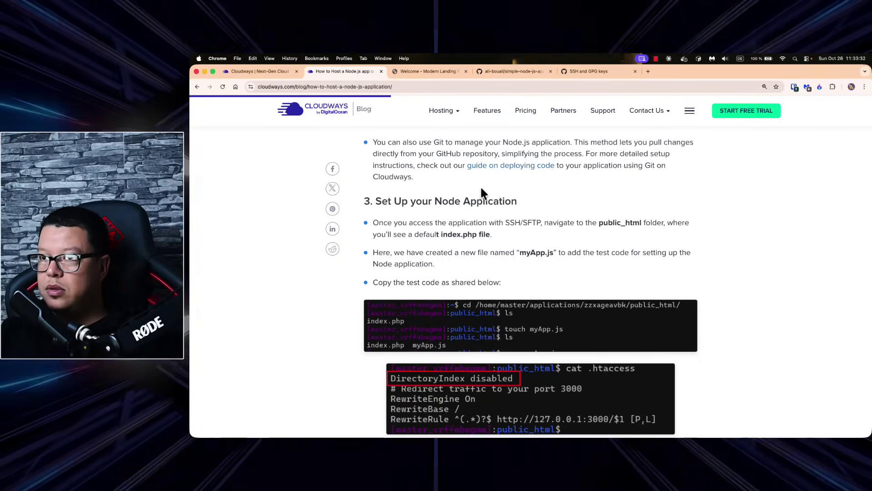
scroll(540, 232, "down", 2)
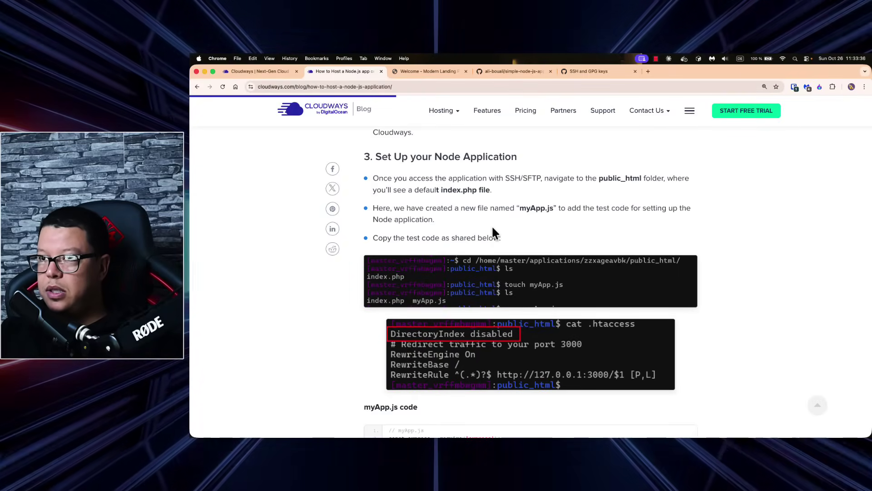
scroll(494, 233, "down", 5)
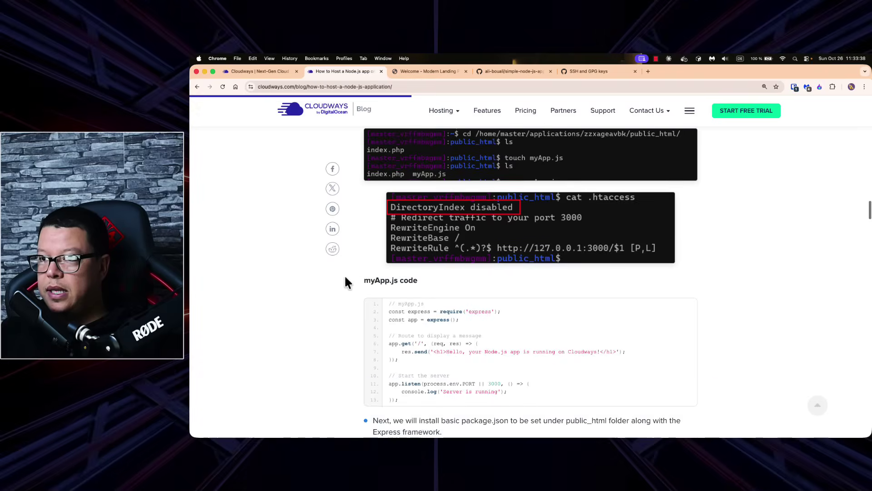
scroll(372, 278, "down", 4)
scroll(415, 298, "down", 10)
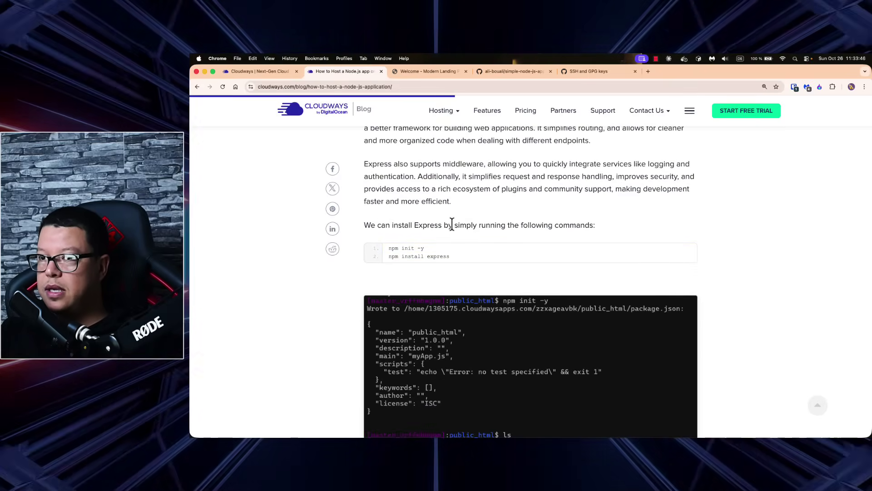
scroll(394, 282, "down", 3)
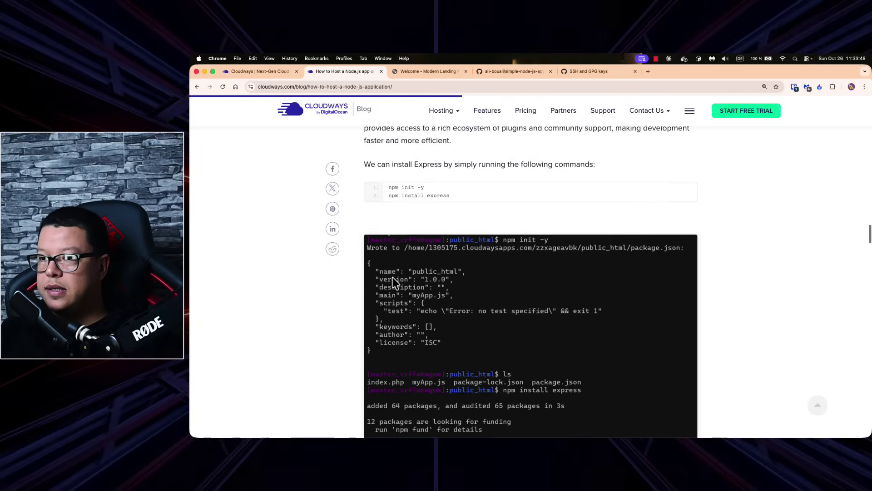
scroll(394, 282, "down", 10)
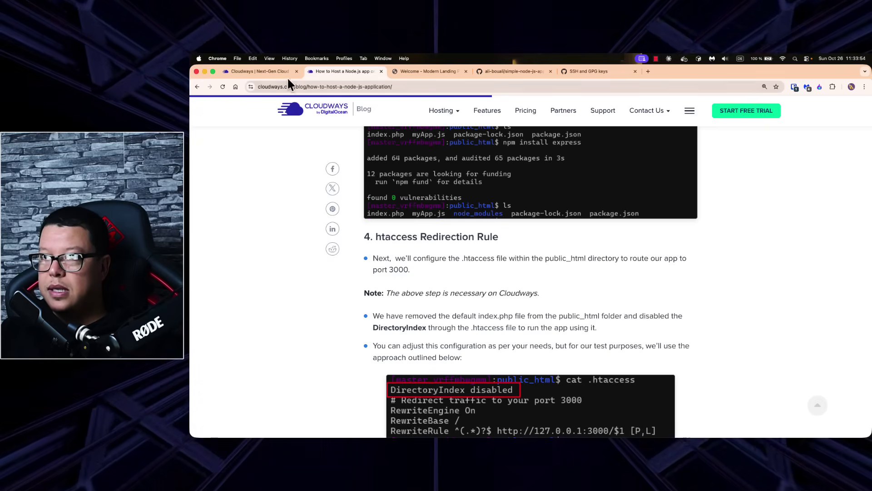
Step: Return to the Cloudways application page and open NodeJsAppDemo's access details
left_click(265, 71)
scroll(339, 177, "up", 2)
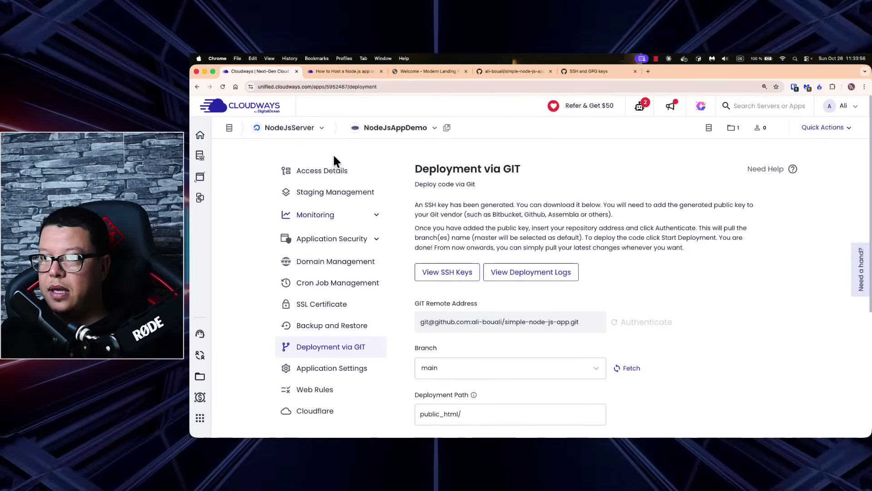
left_click(331, 170)
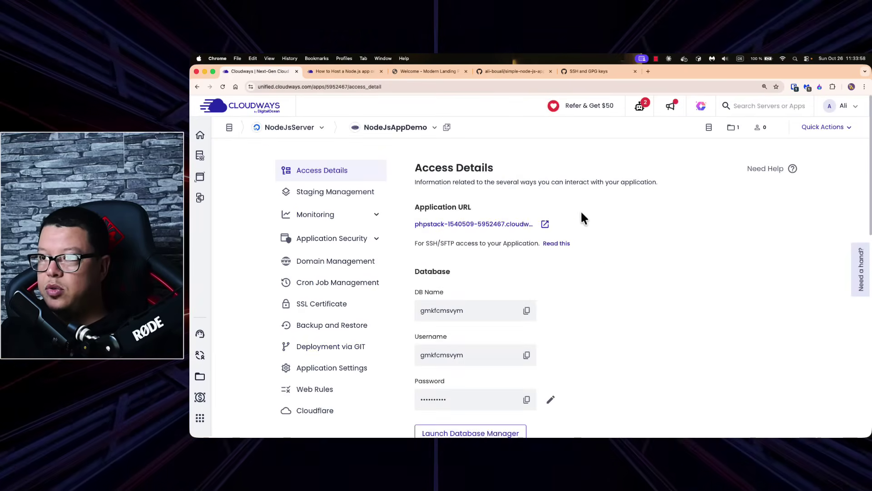
Step: Open NodeJsAppDemo's application URL to check its live page, and return to the Cloudways access details
left_click(545, 225)
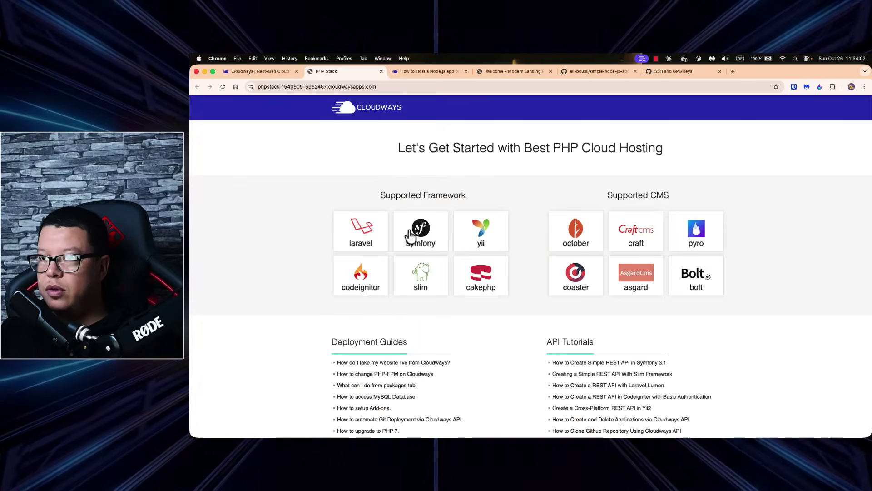
left_click(265, 71)
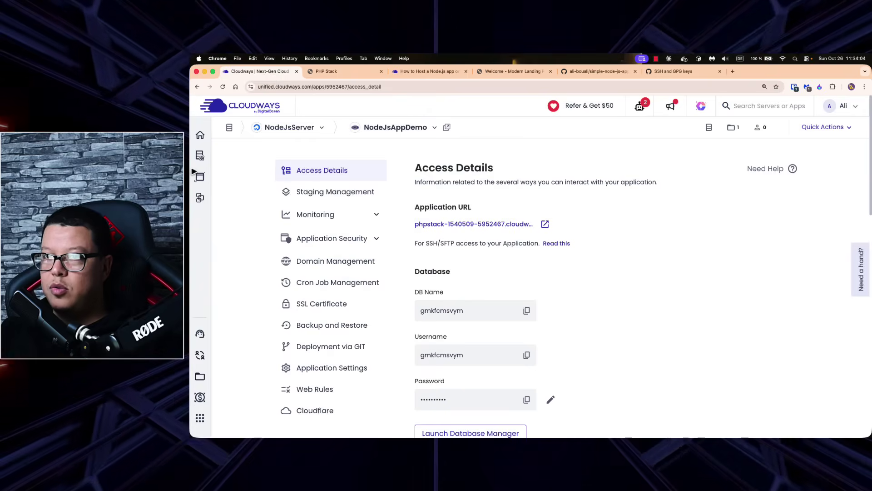
Step: Launch the browser SSH terminal from NodeJsServer's master credentials and expand the advanced details of the connection privacy warning
mouse_move(209, 160)
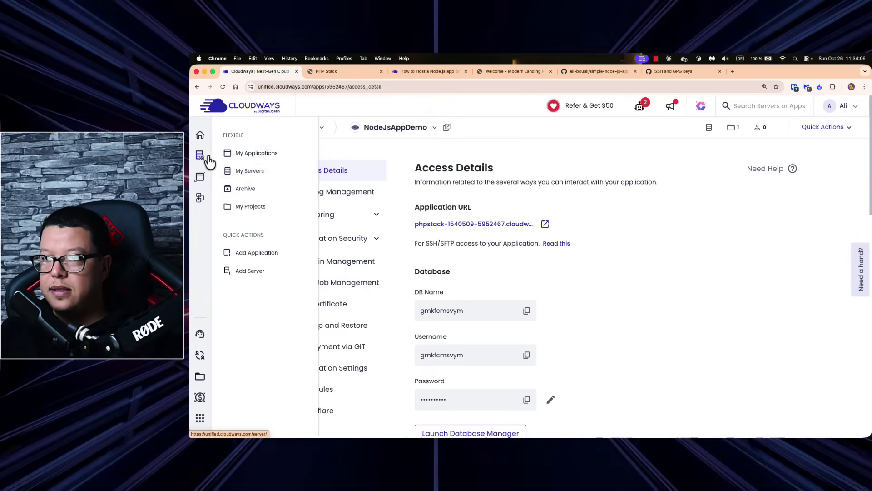
left_click(249, 171)
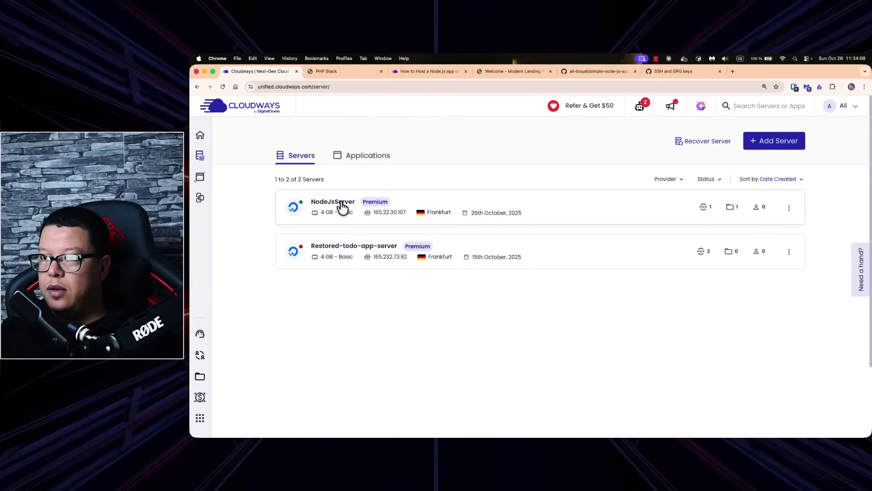
left_click(342, 204)
scroll(530, 307, "down", 1)
scroll(528, 308, "down", 3)
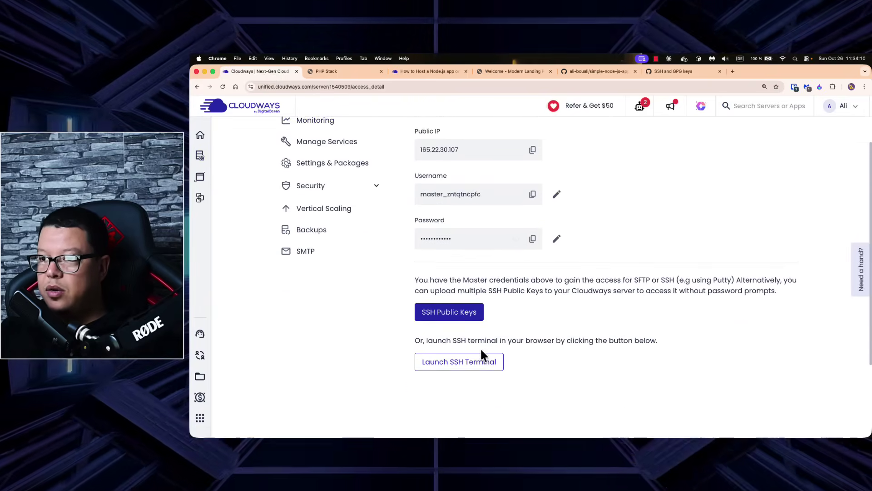
left_click(456, 370)
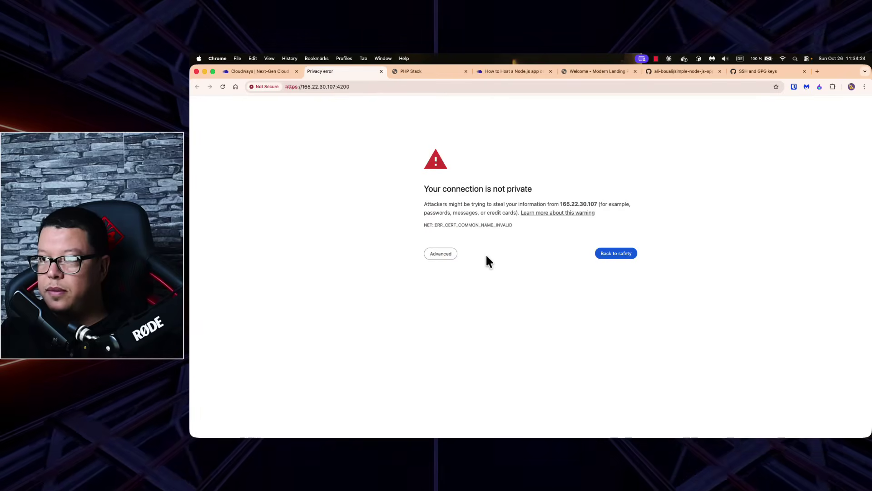
left_click(437, 255)
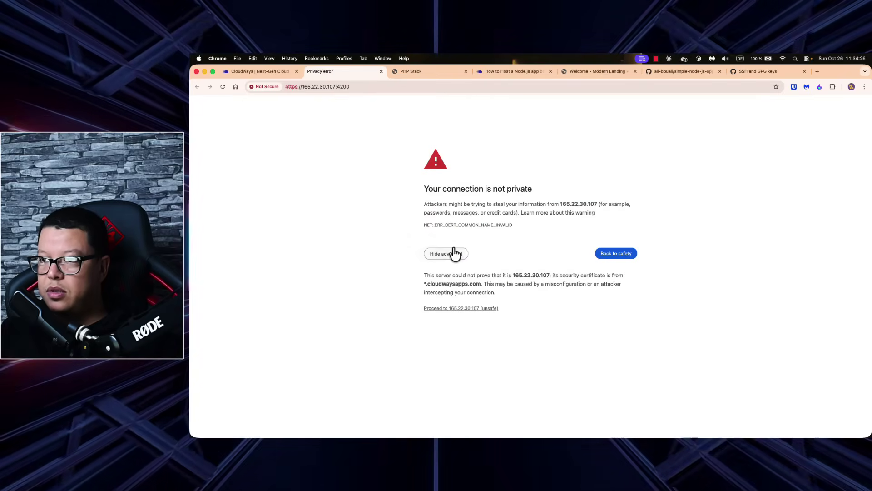
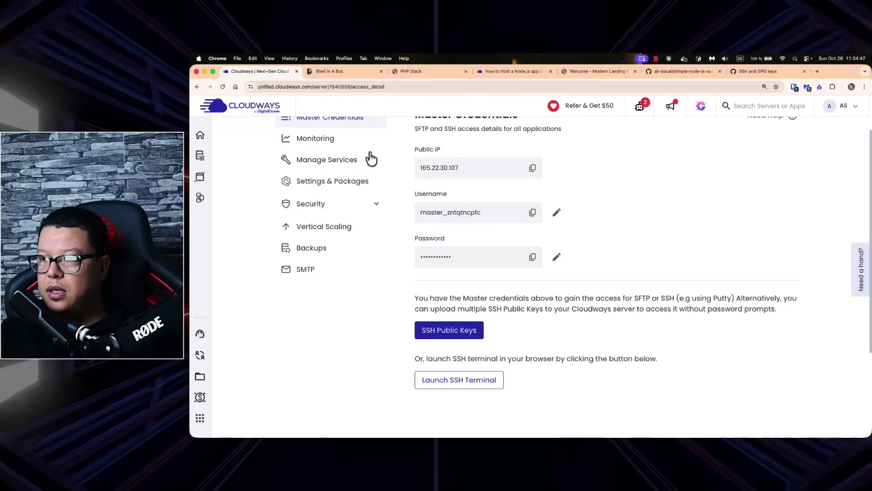
Step: Copy the server's master username from Cloudways and submit it at the SSH terminal's login prompt
left_click(532, 257)
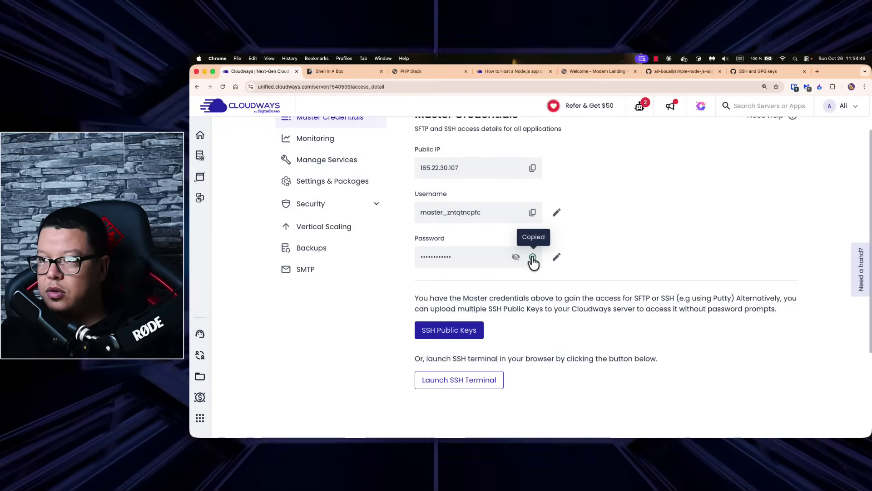
left_click(338, 72)
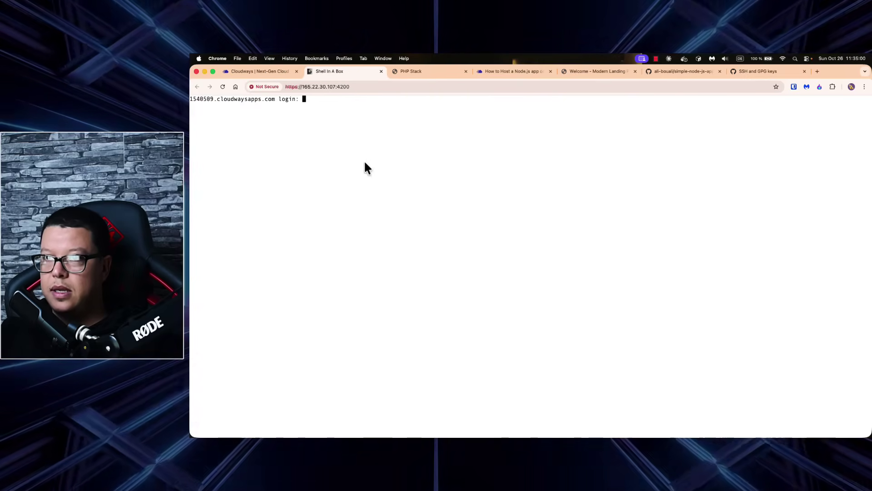
left_click(290, 72)
left_click(532, 214)
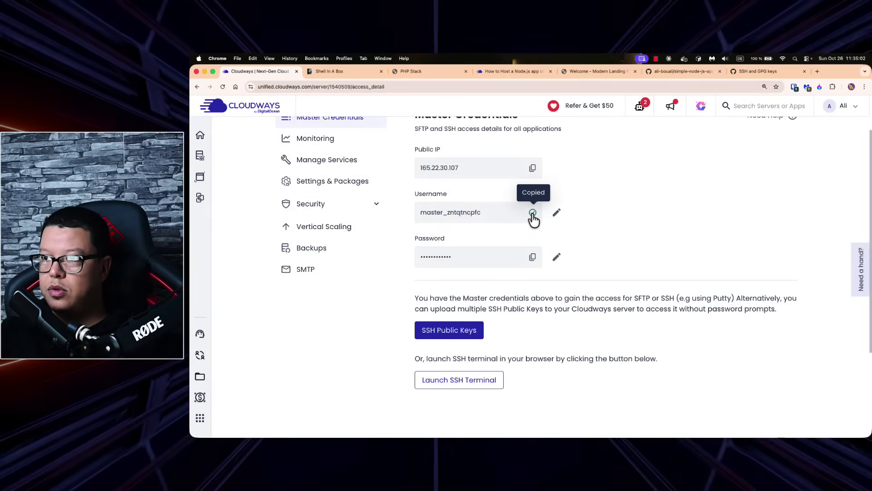
left_click(344, 73)
key("super+v")
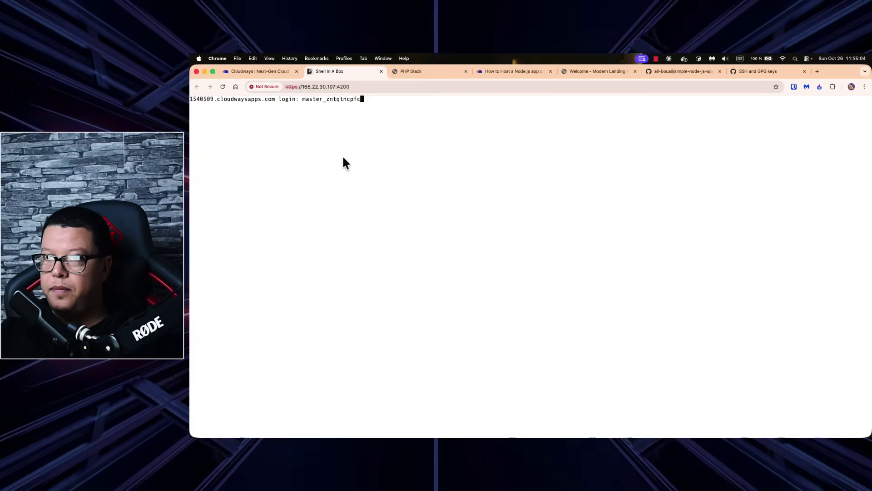
key("Return")
Step: Copy the server's master password from Cloudways and submit it at the terminal's password prompt to log in
left_click(270, 71)
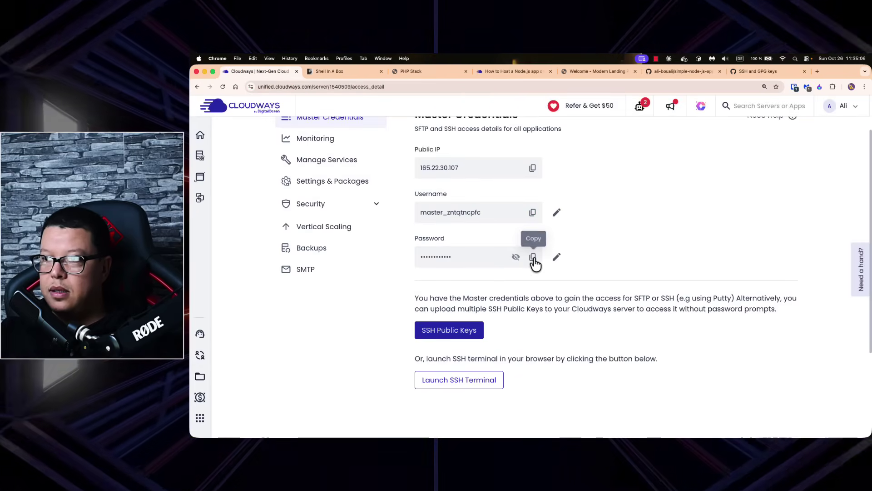
left_click(532, 256)
left_click(333, 74)
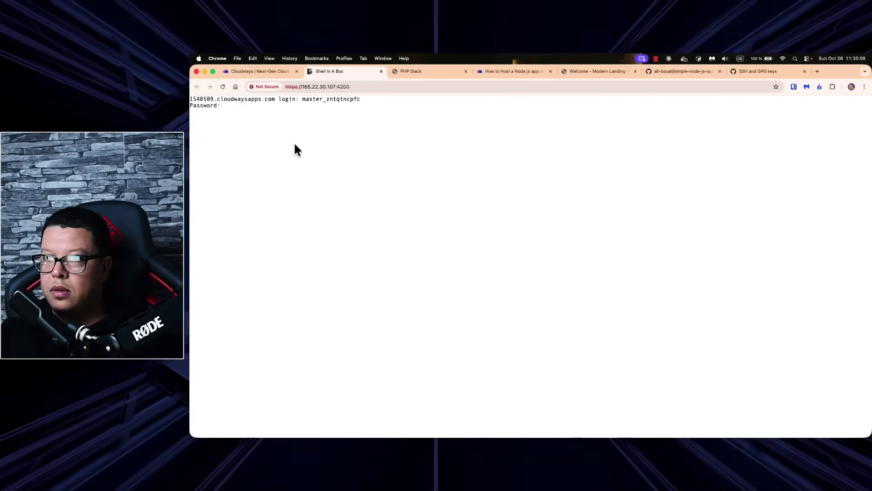
key("super+v")
key("Return")
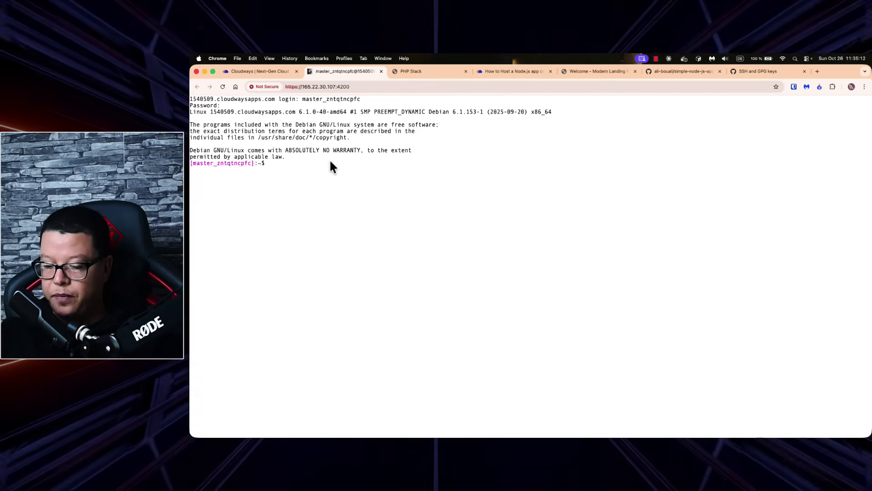
Step: List the home directory's contents with ls and change into the applications folder
type("ls")
key("Return")
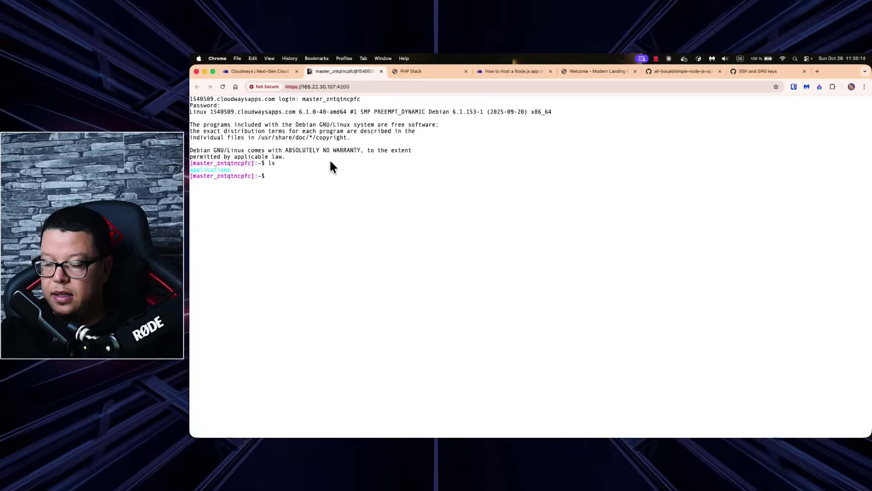
key("super+equal")
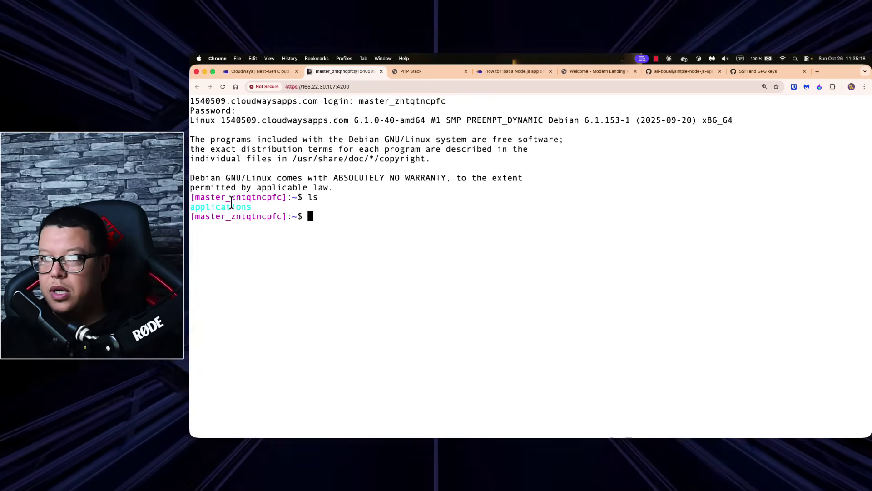
type("cd a")
key("Tab")
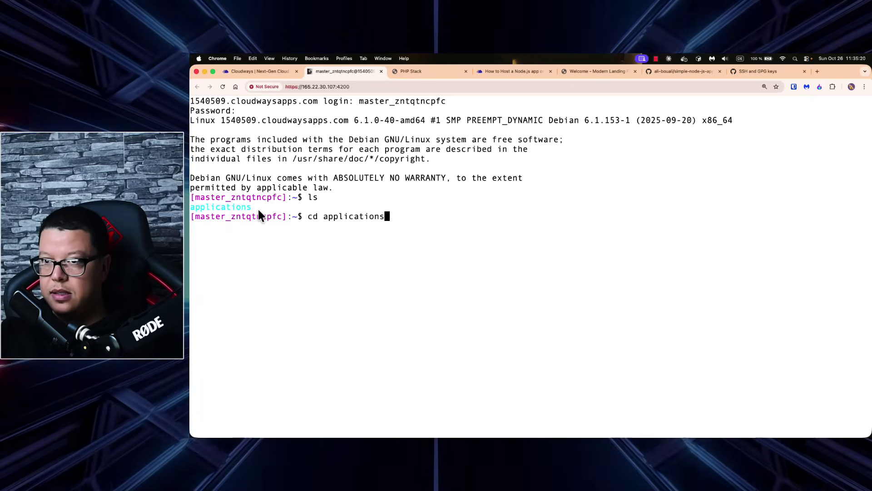
key("Return")
Step: List the contents of applications and change into the application folder gmkfcmsvym/
type("l")
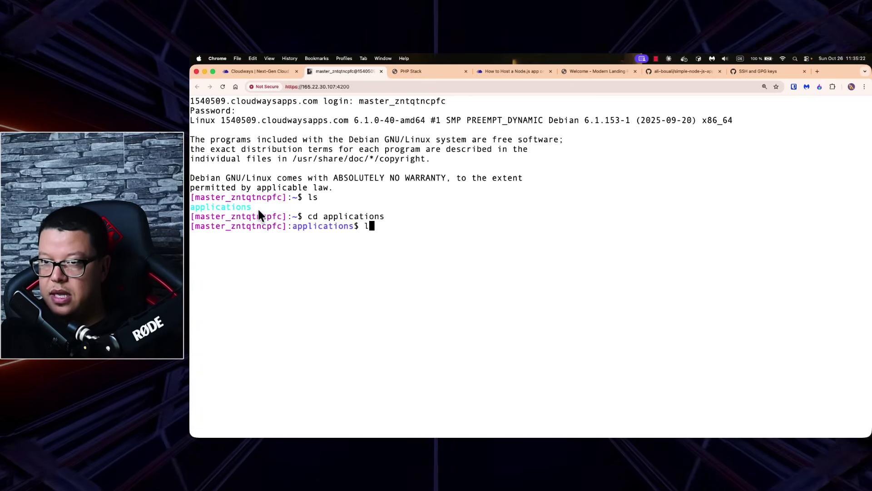
type("s")
key("Return")
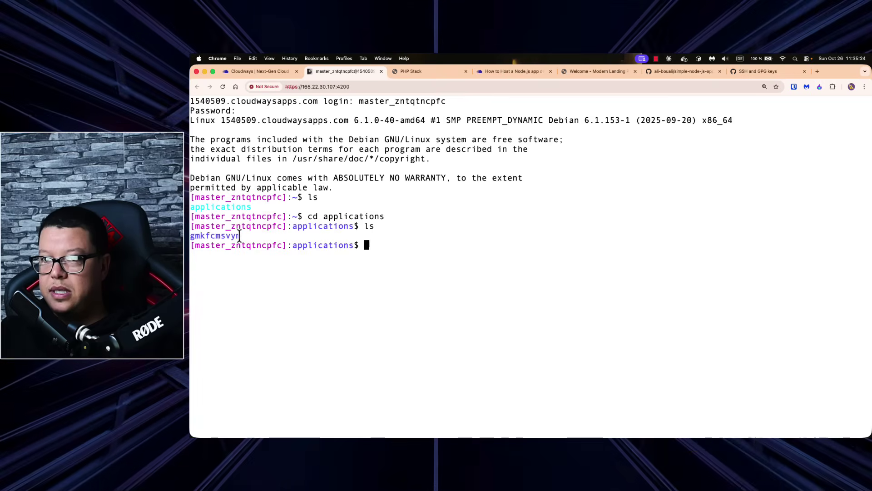
left_click_drag(240, 235, 214, 235)
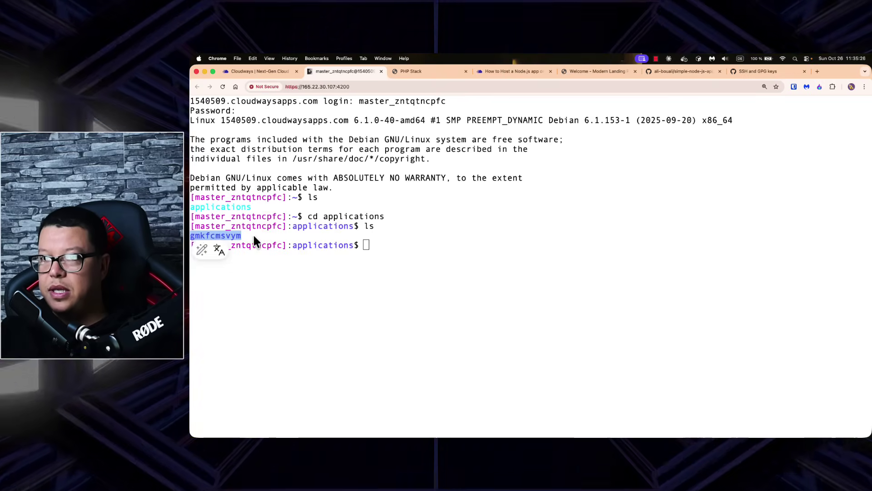
left_click(252, 234)
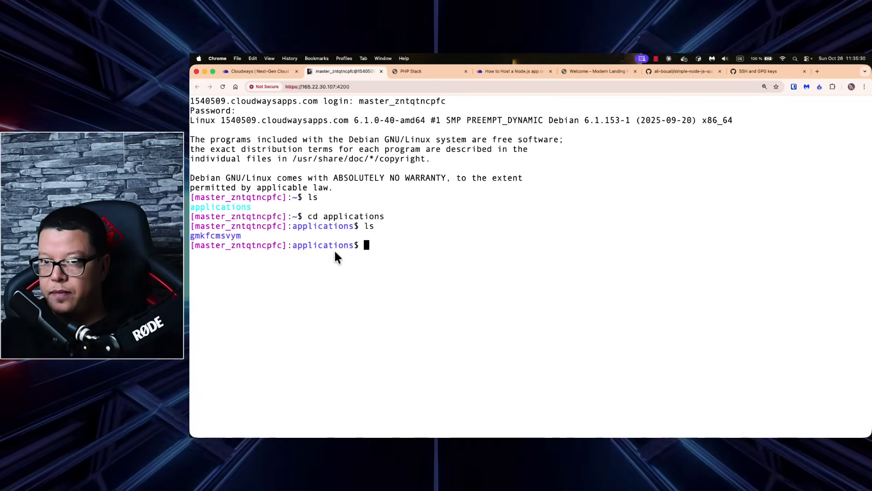
type("cd g")
key("Tab")
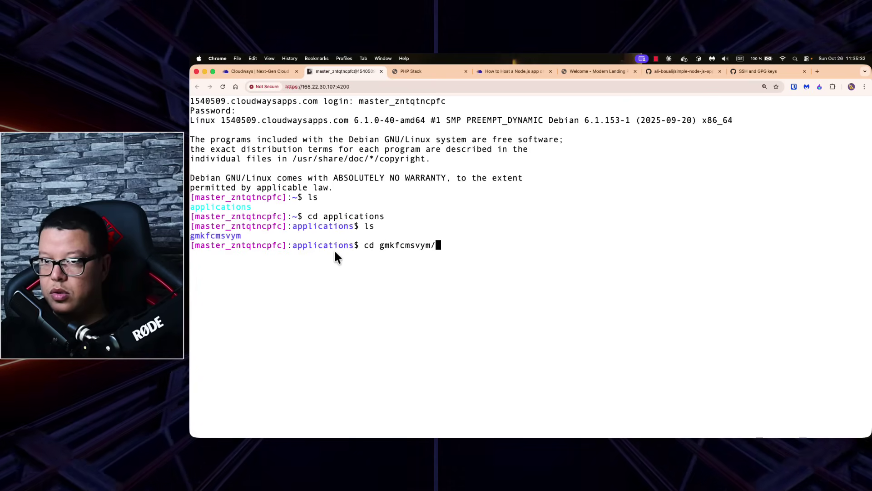
key("Return")
Step: List the application folder's contents and change into public_html/
type("ls")
key("Return")
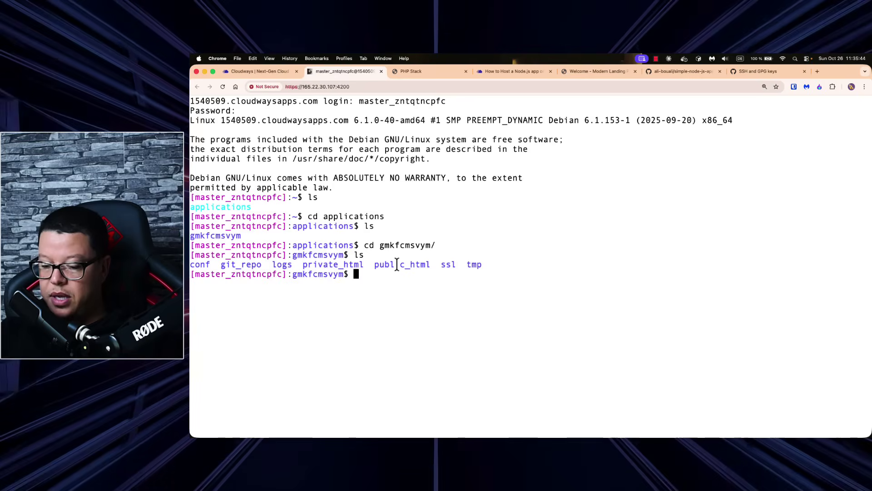
key("Tab")
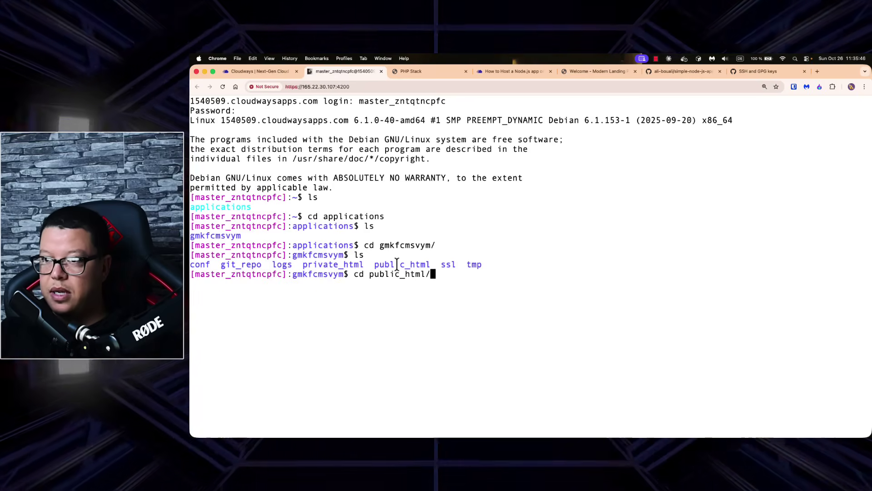
key("Return")
Step: List the contents of public_html with ls and examine the deployed project files
type("ls")
key("Return")
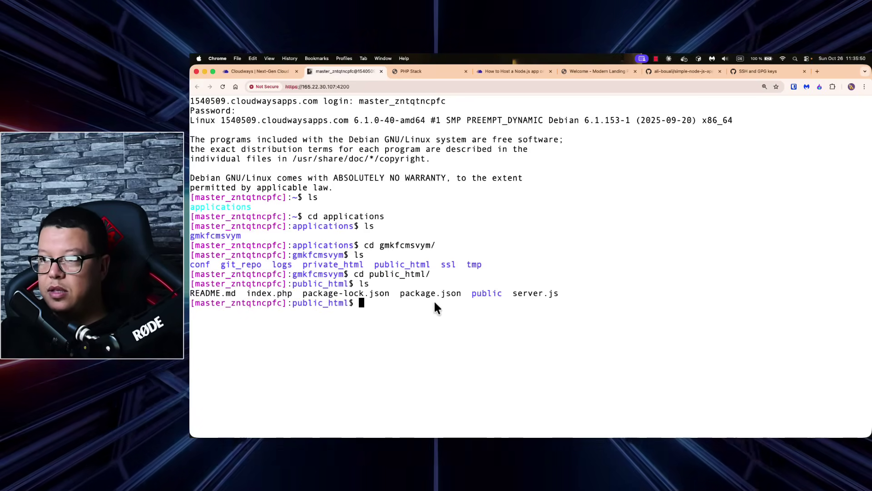
left_click_drag(564, 293, 193, 294)
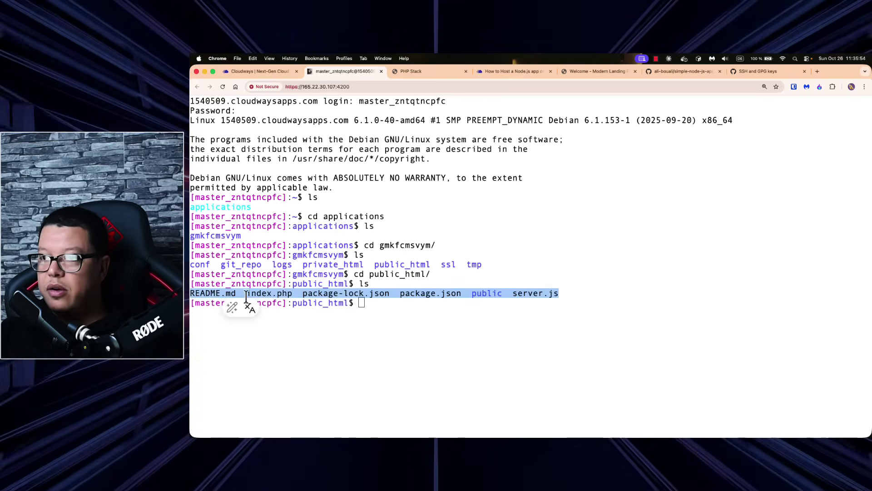
left_click(406, 297)
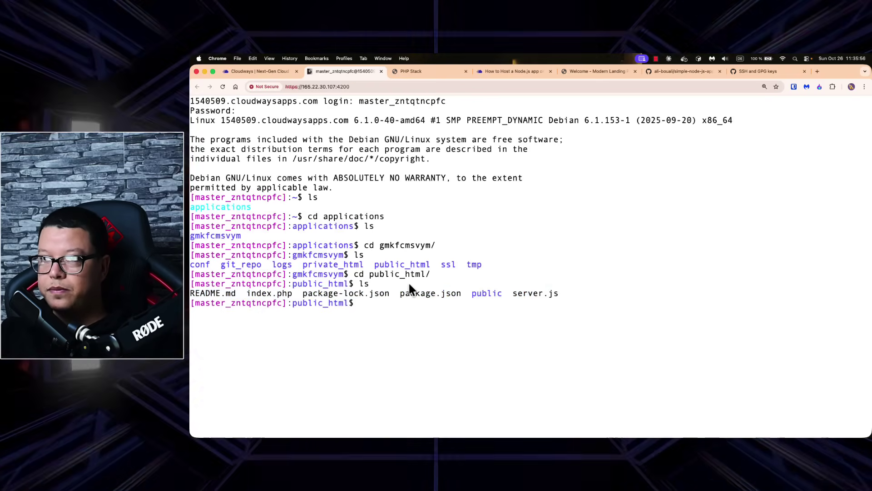
Step: Switch to the Cloudways Node.js hosting guide and review its npm initialization and Express installation commands
left_click(493, 71)
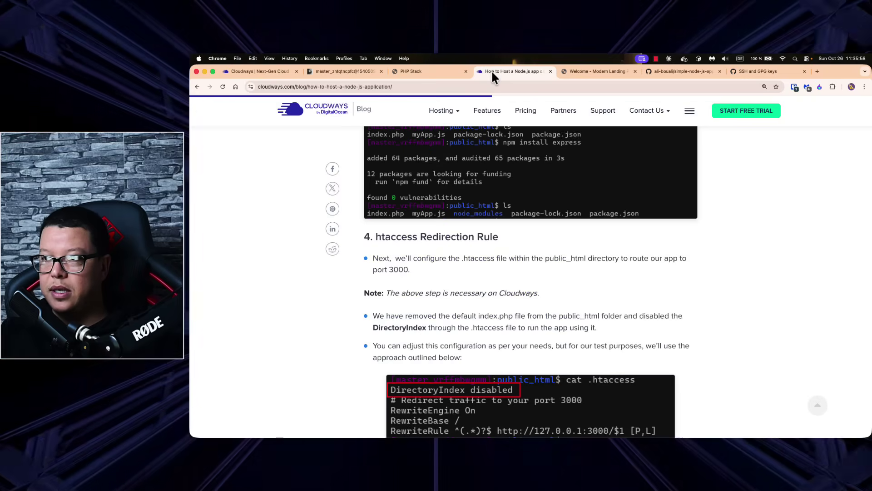
scroll(462, 250, "up", 4)
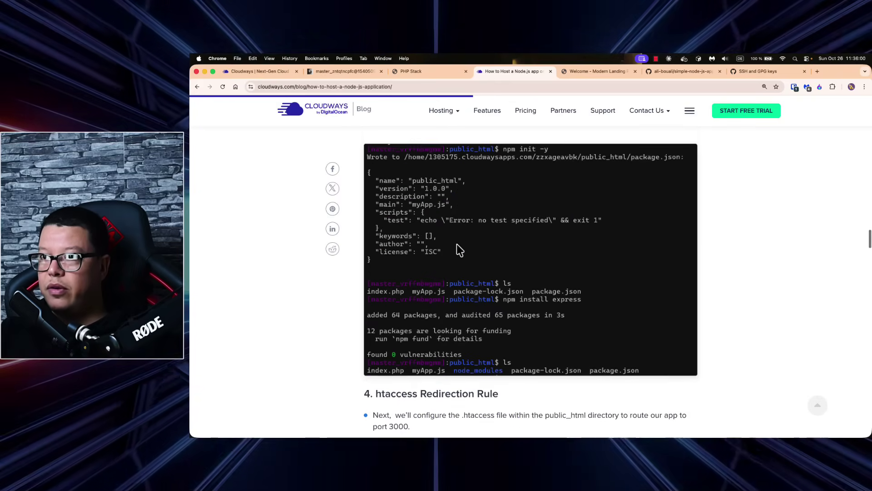
scroll(458, 249, "up", 6)
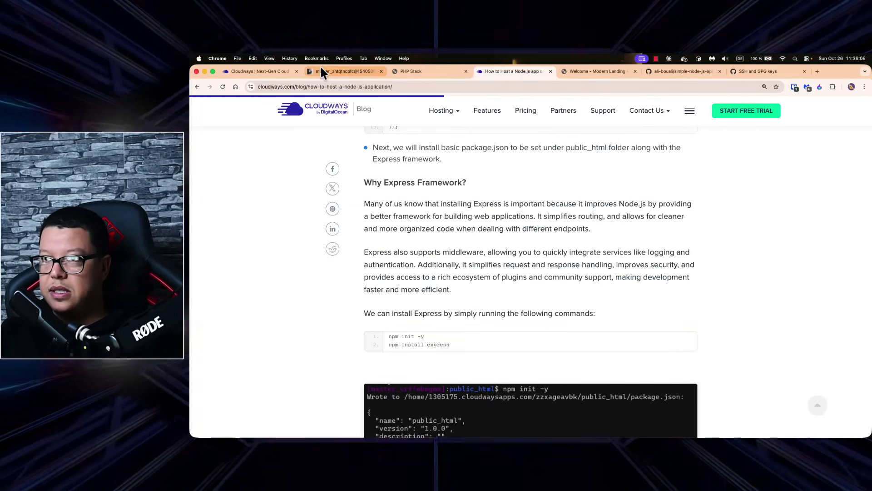
Step: Return to the SSH terminal, install the project's dependencies with npm i, and list public_html to check for node_modules
left_click(328, 72)
type("npm")
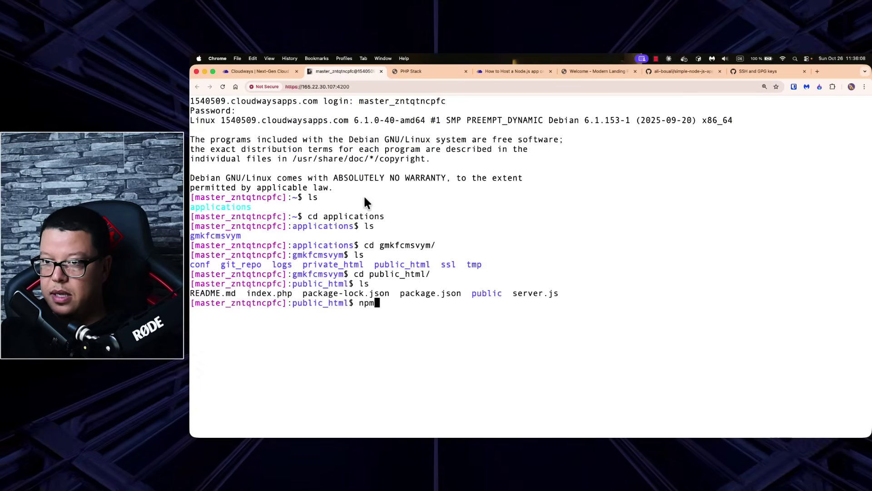
type(" i")
key("Return")
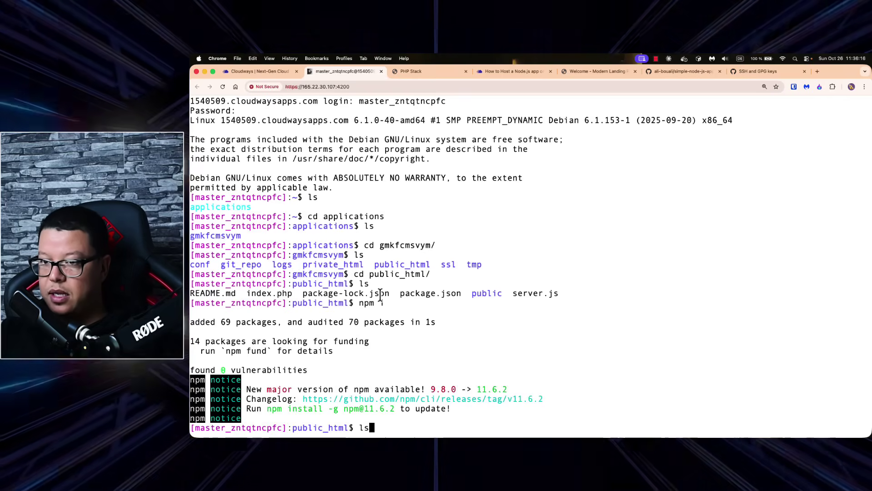
key("Return")
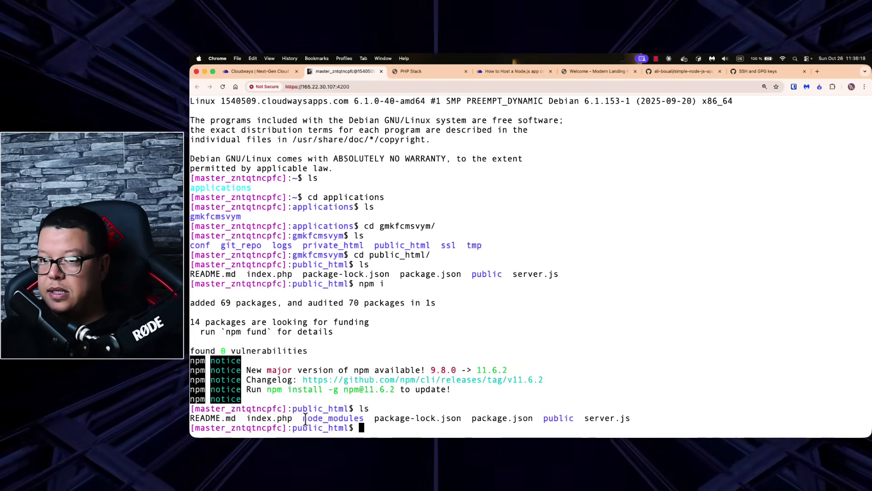
left_click_drag(304, 419, 371, 421)
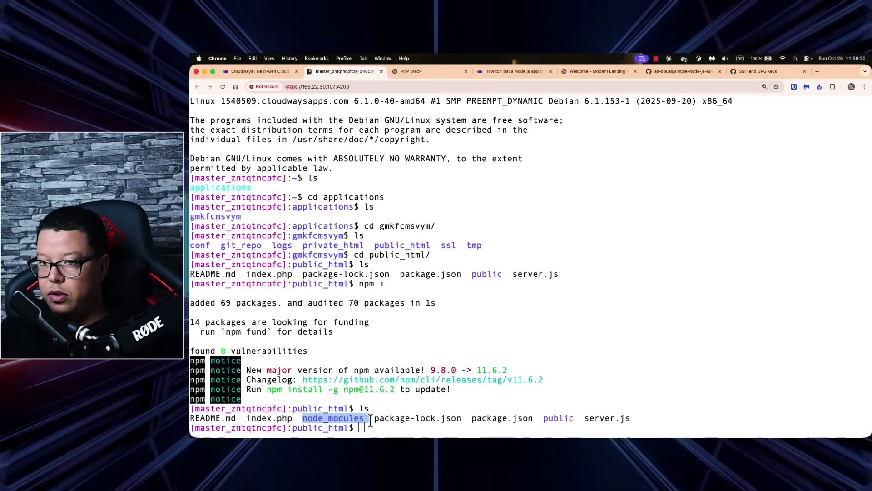
Step: Start the Node.js application from the public_html terminal with node server.js
left_click(430, 426)
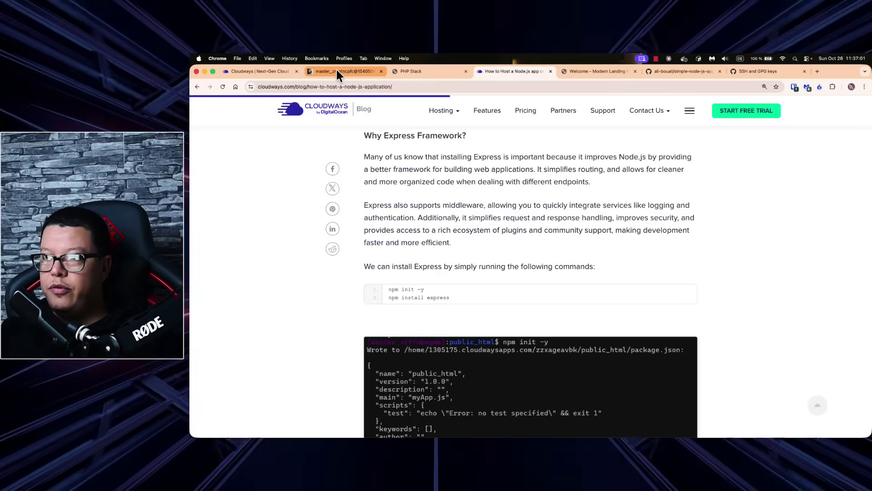
left_click(337, 71)
type("n")
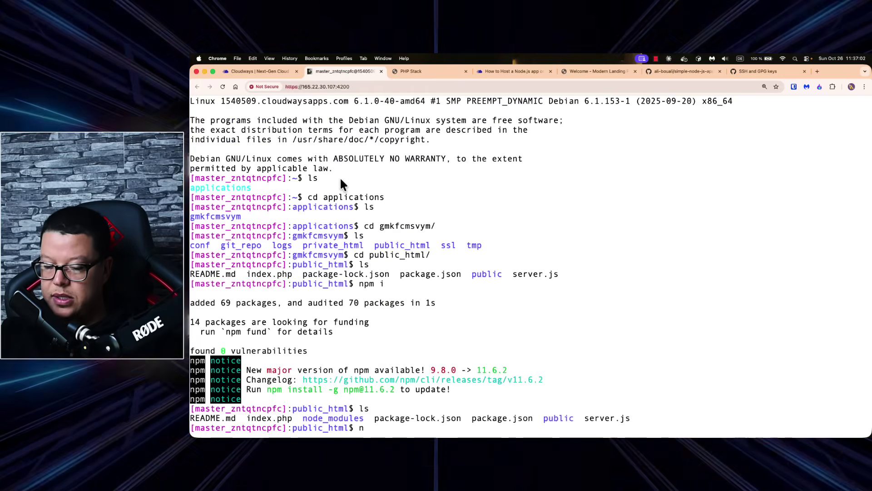
type("ode server.js")
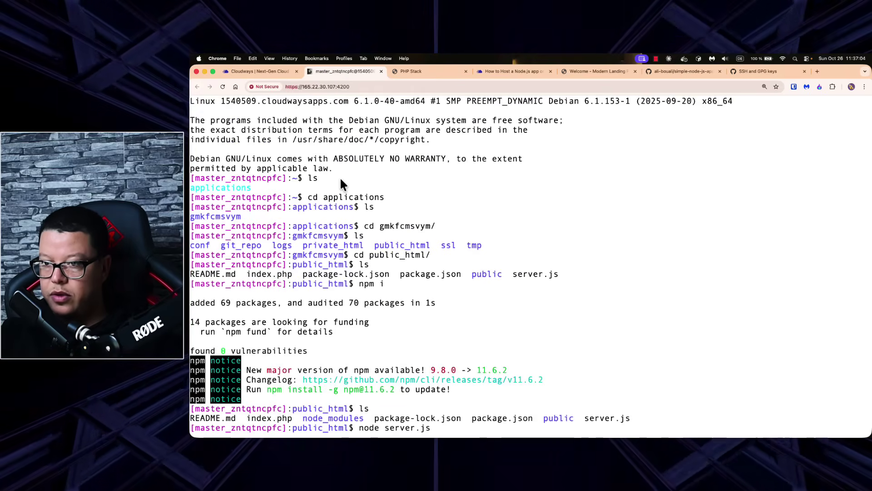
key("Return")
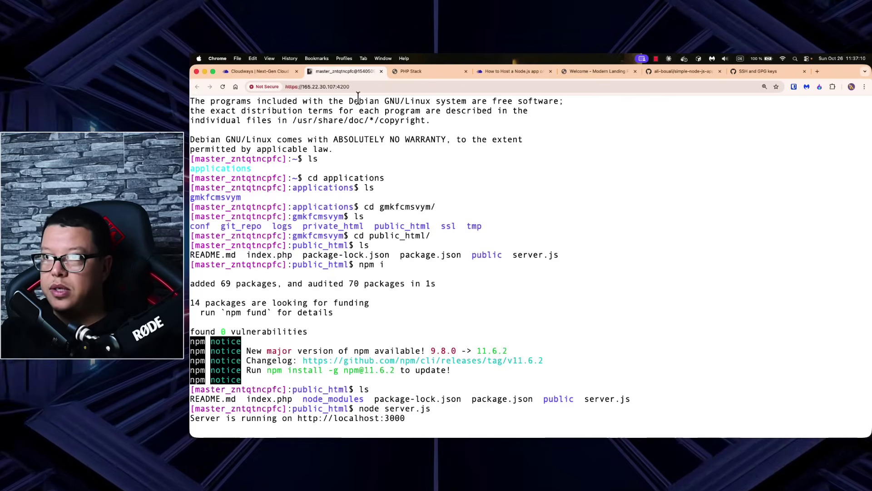
Step: Check the application's PHP Stack page and review the htaccess Redirection Rule section of the Cloudways Node.js guide
left_click(415, 71)
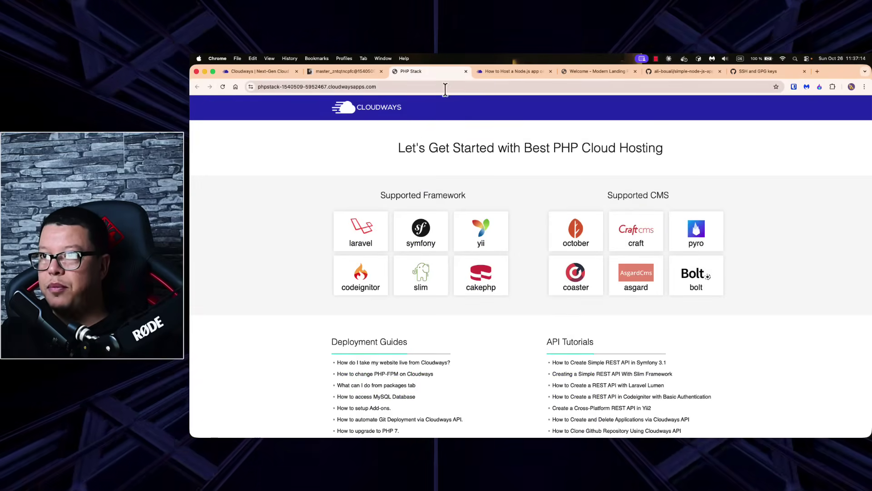
left_click(498, 73)
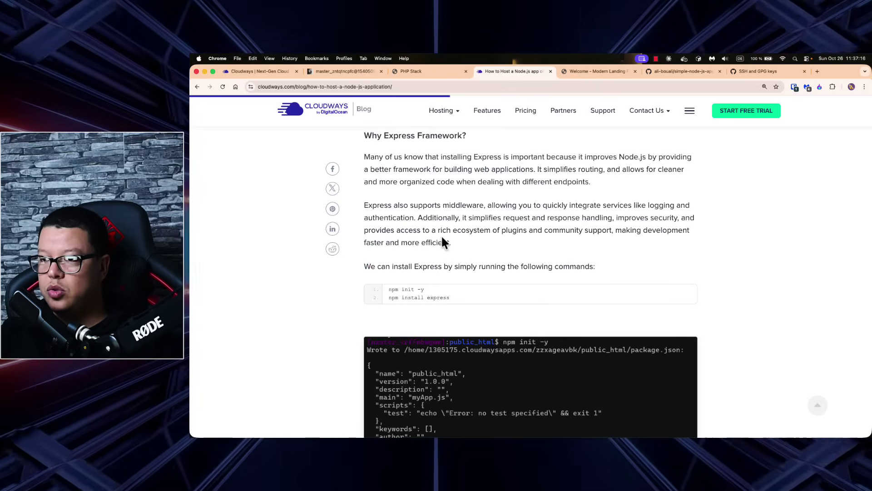
scroll(444, 238, "down", 5)
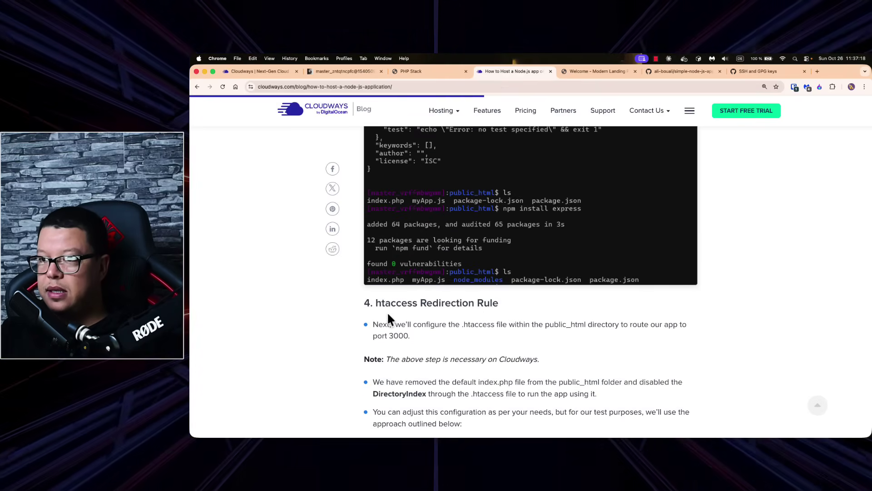
scroll(387, 312, "down", 5)
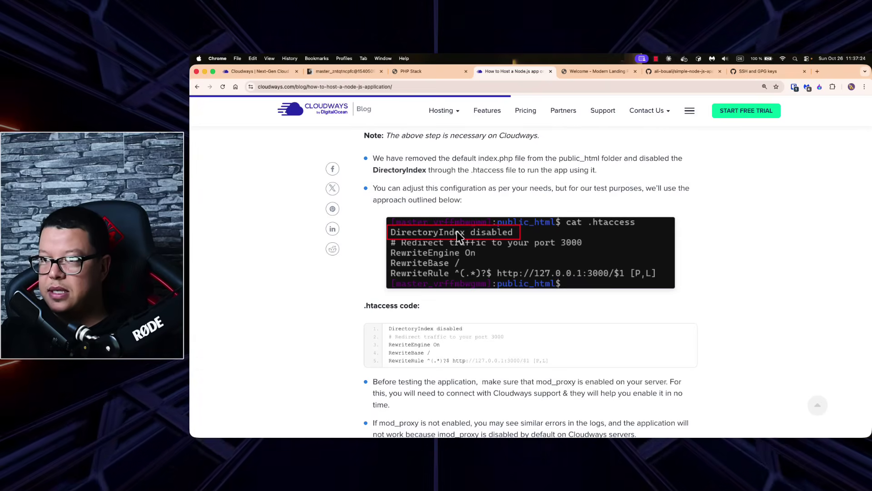
Step: Return to the SSH terminal, stop the running Node server, and create an empty .htaccess file in public_html with touch
left_click(344, 72)
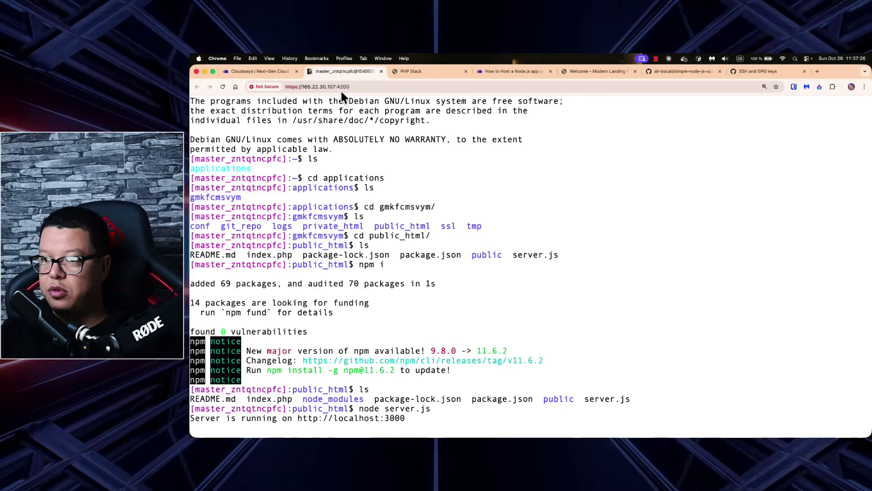
key("ctrl+c")
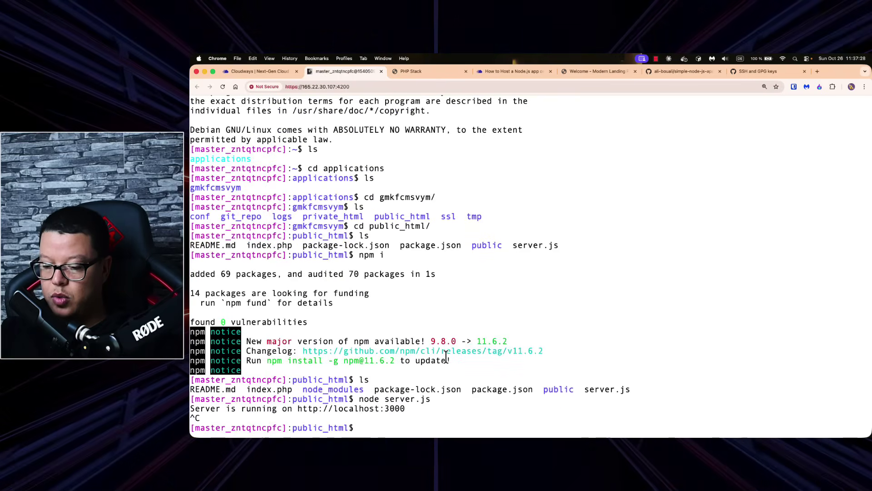
type("touch .")
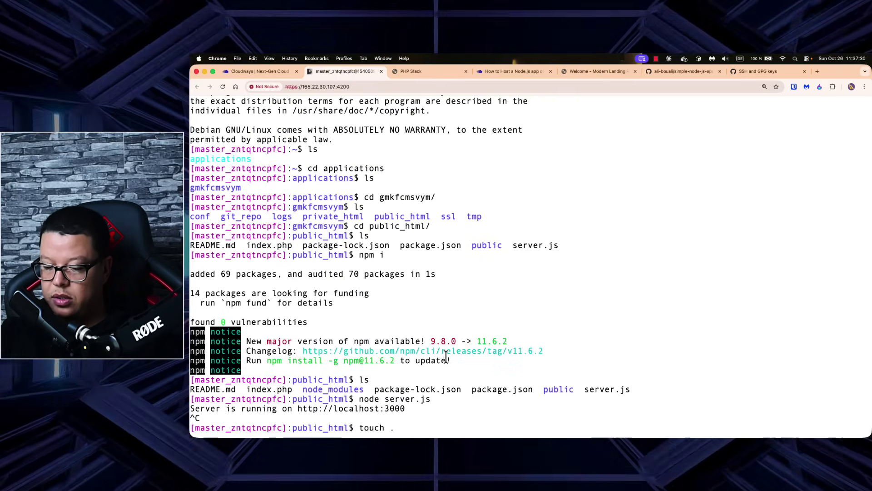
type("htaccess")
key("Return")
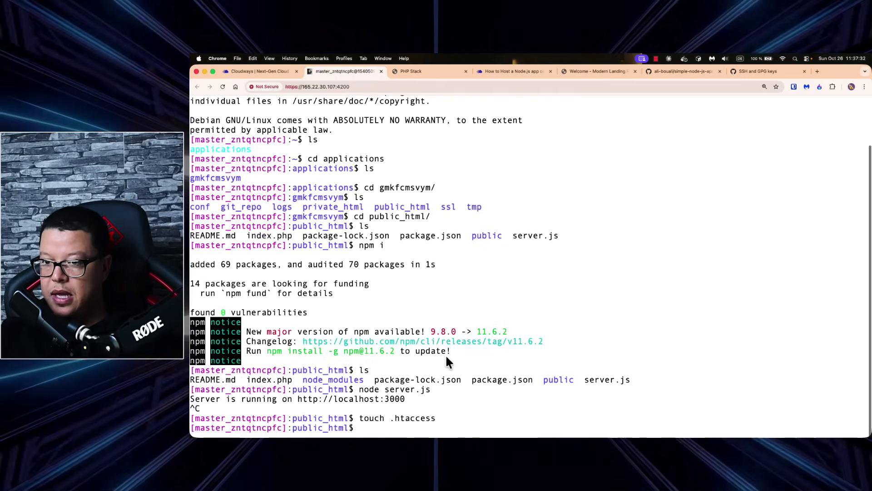
Step: List public_html with ls, ls -s and ls -a to check that the hidden .htaccess file exists
type("ls")
key("Return")
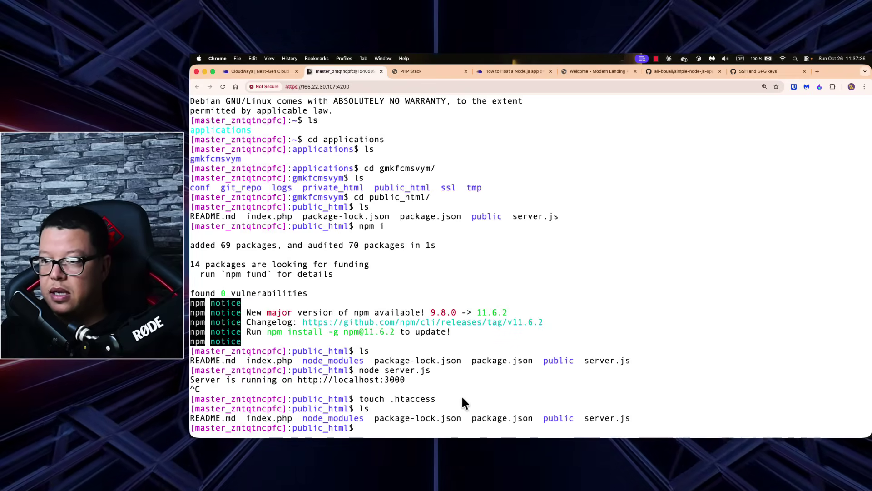
type("ls -s")
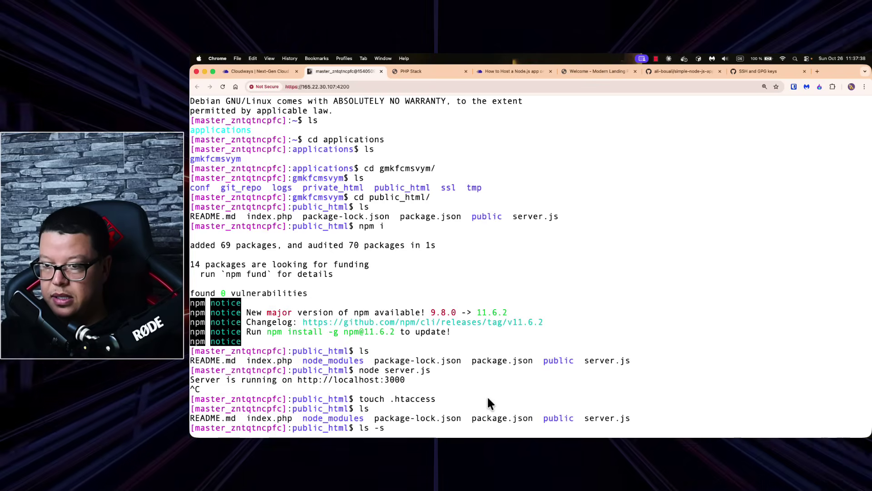
key("Return")
type("ls -s")
key("BackSpace")
type("a")
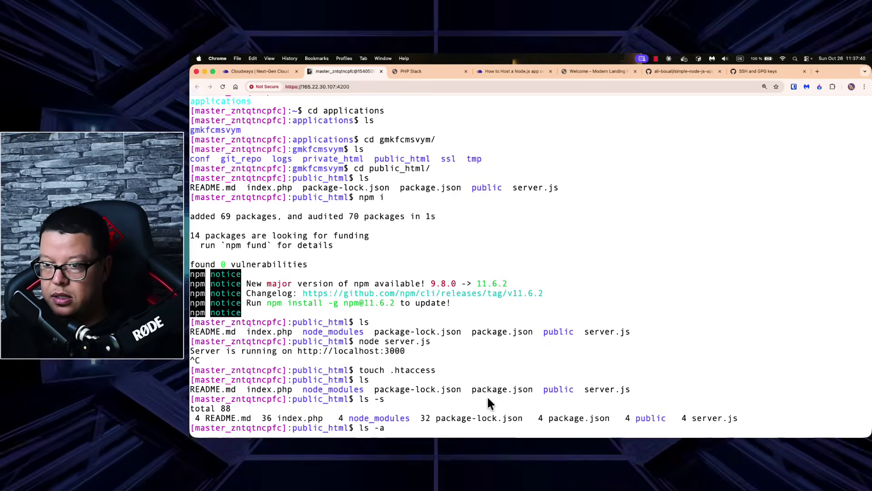
key("Return")
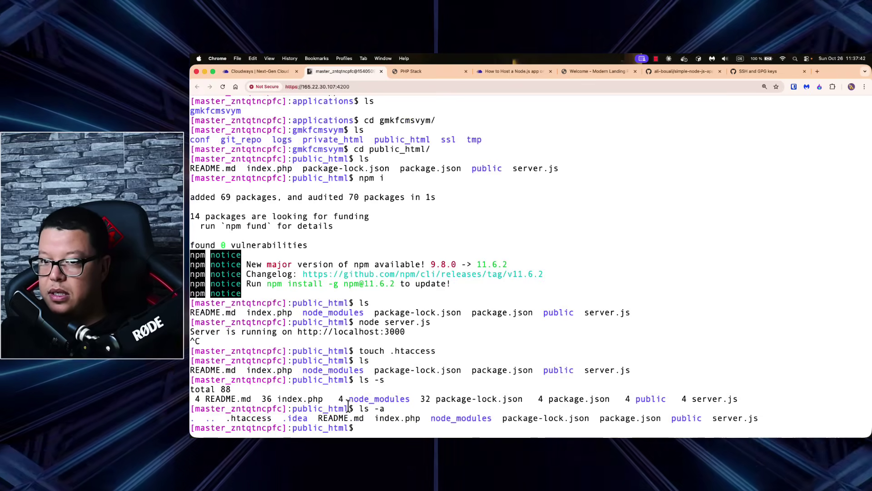
left_click_drag(226, 418, 271, 418)
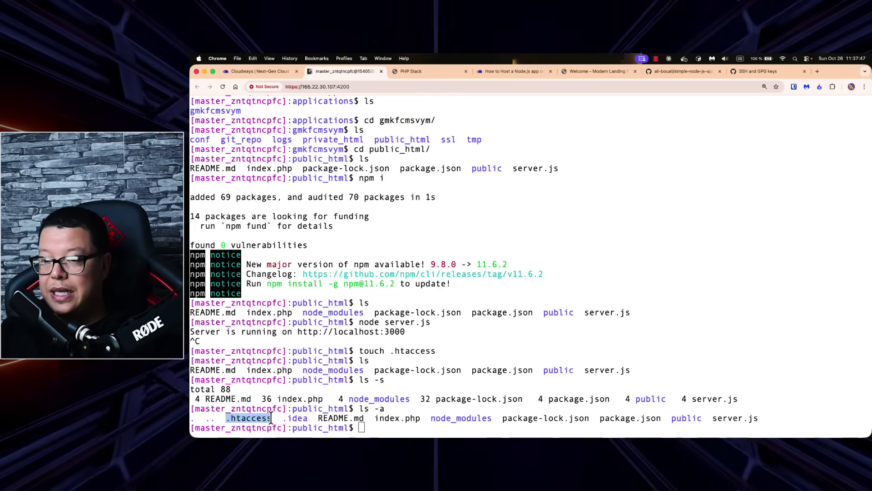
left_click(375, 229)
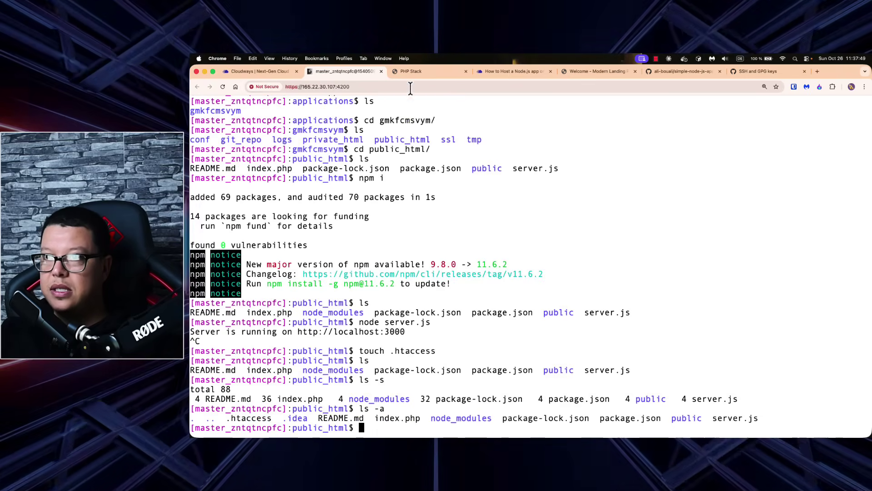
Step: Place the hosting guide's browser tab beside the terminal's tab and review its .htaccess code block
left_click(500, 71)
left_click_drag(500, 71, 426, 71)
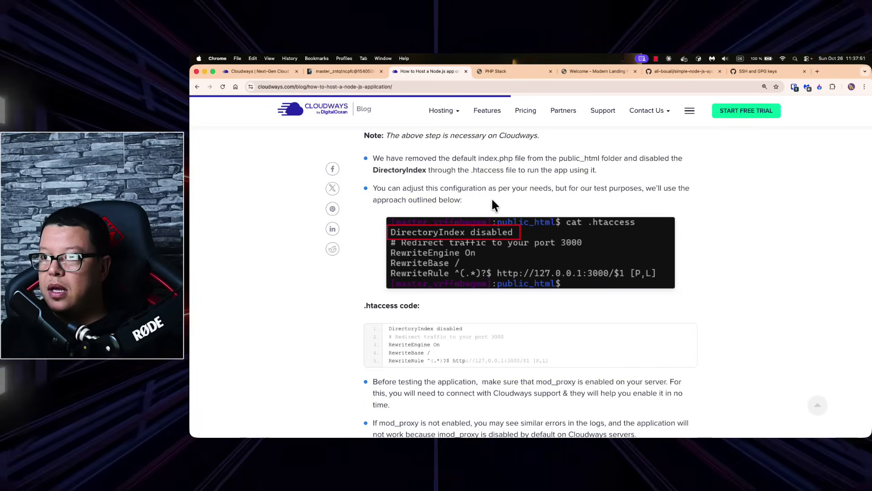
scroll(429, 290, "down", 3)
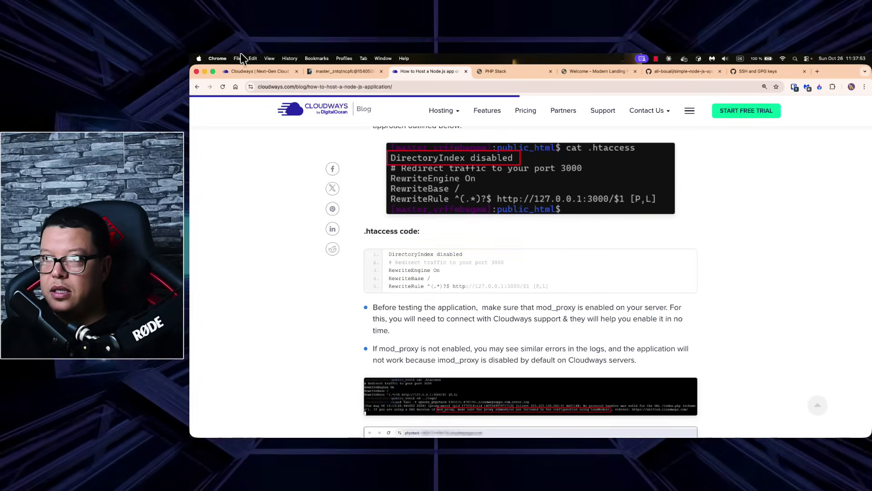
Step: Open .htaccess for editing in the terminal with vi and enter insert mode
left_click(321, 71)
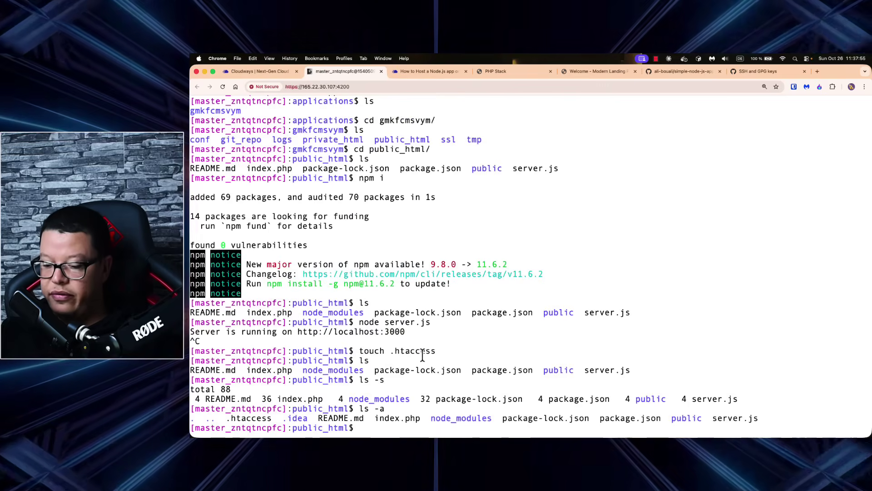
type("vi")
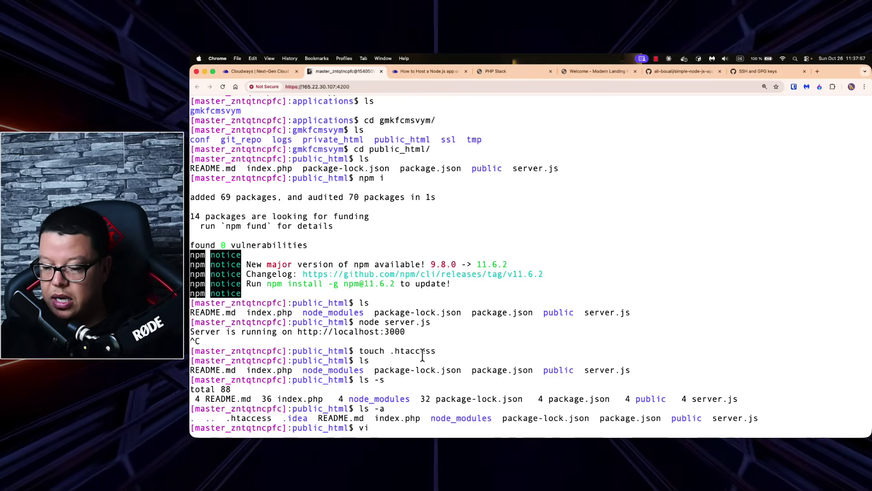
type(" .htaccess")
key("Return")
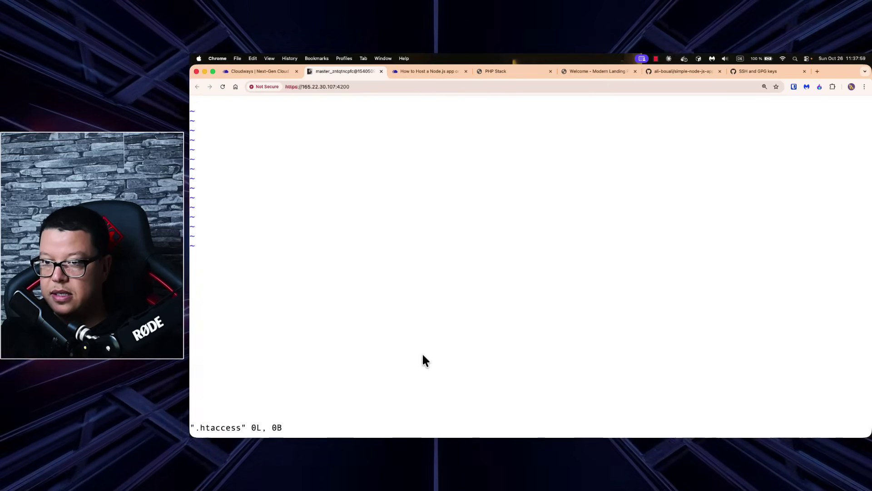
key("i")
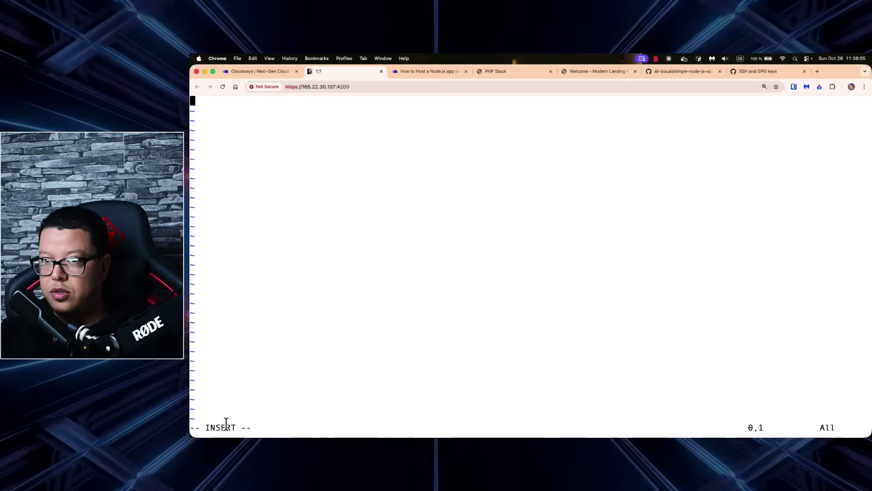
Step: Copy the DirectoryIndex disabled line from the guide into .htaccess as its first line and start a new line
left_click(420, 71)
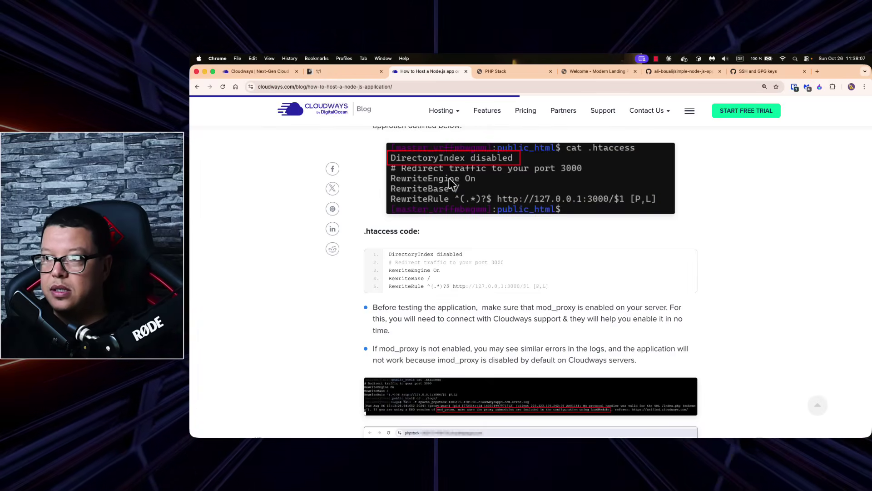
left_click_drag(464, 254, 382, 249)
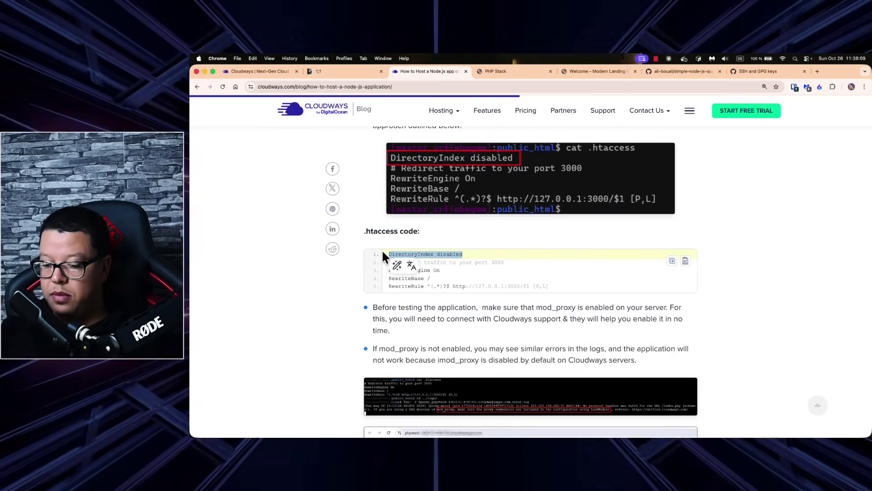
left_click(325, 69)
key("super+v")
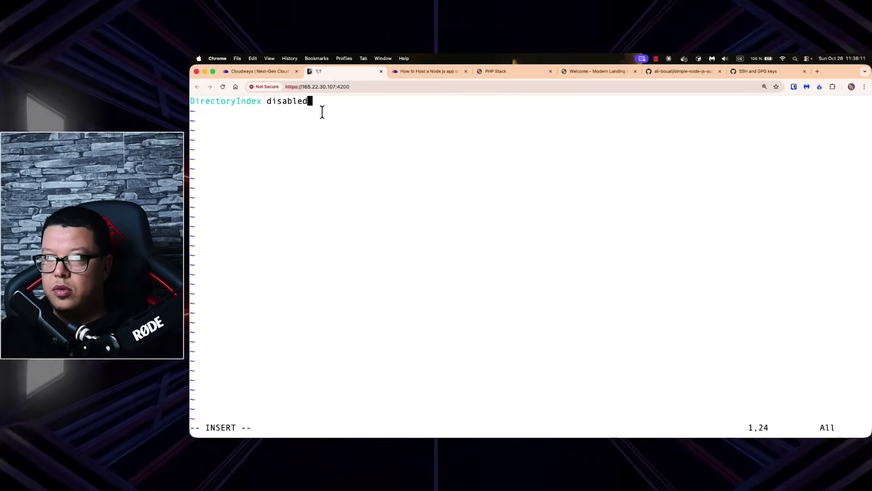
key("Return")
Step: Copy the RewriteEngine On line from the guide into .htaccess as its second line
left_click(409, 72)
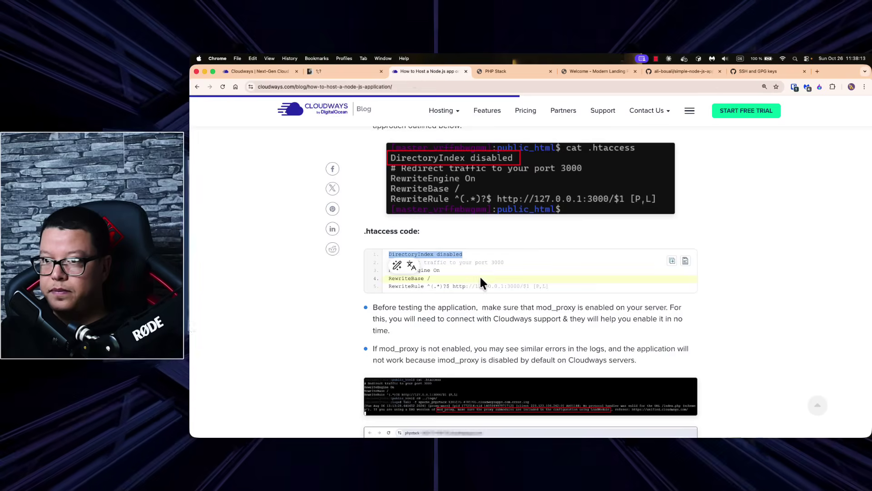
left_click_drag(449, 270, 385, 269)
key("super+c")
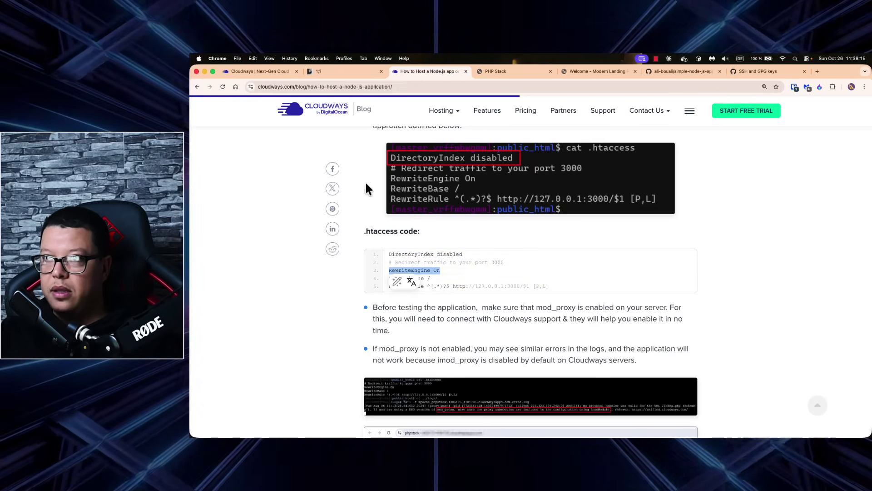
left_click(336, 75)
key("super+v")
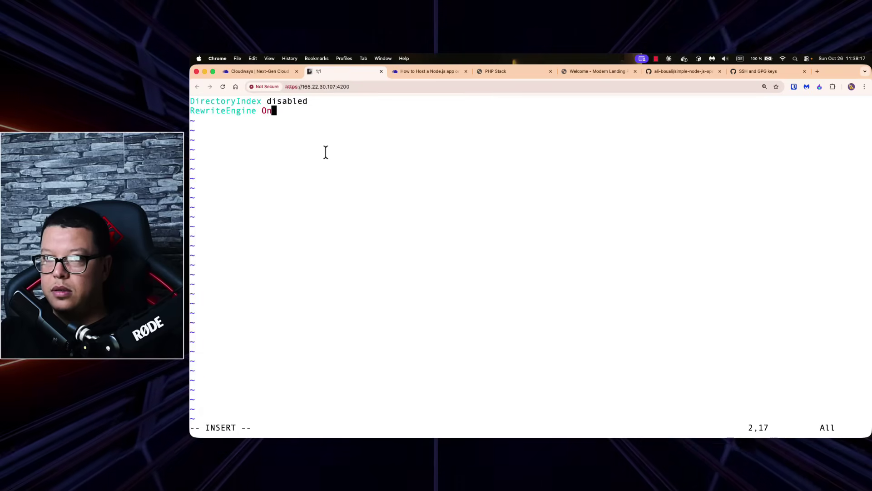
left_click(408, 75)
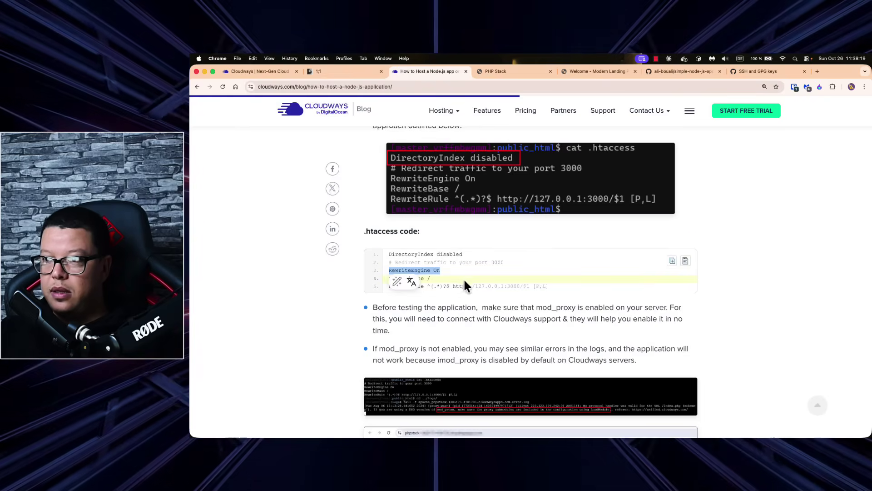
left_click_drag(430, 278, 385, 278)
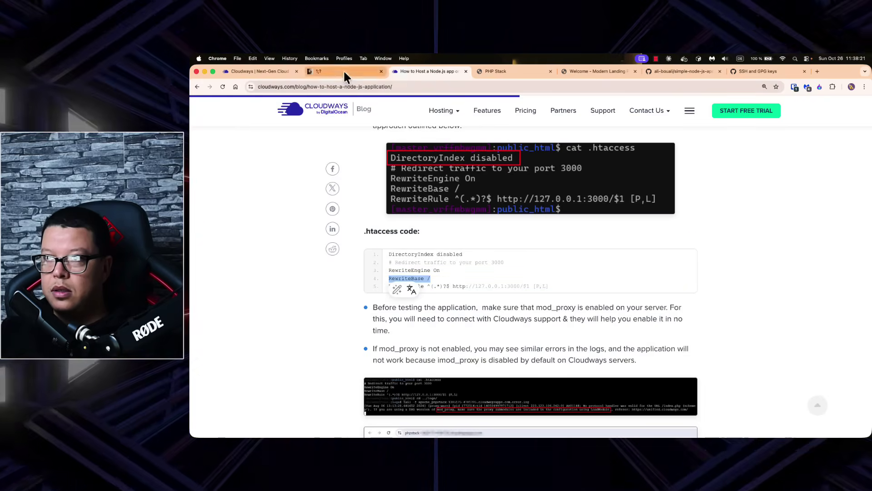
left_click(344, 75)
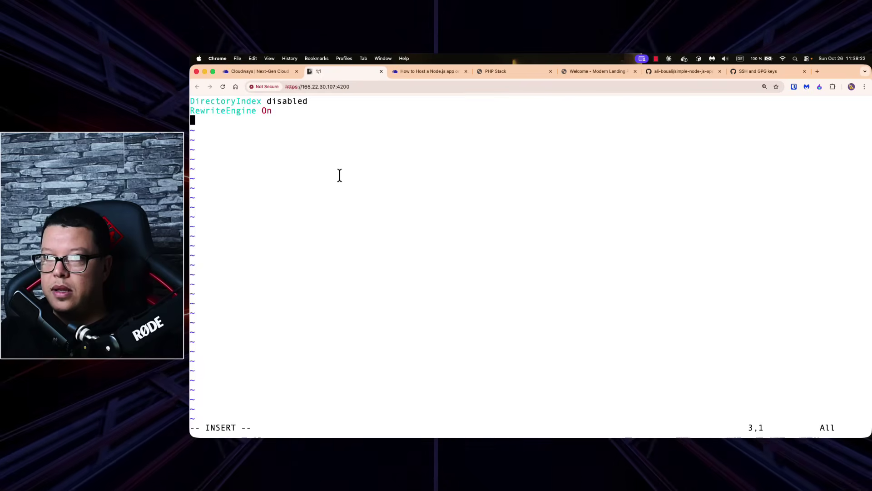
left_click(408, 77)
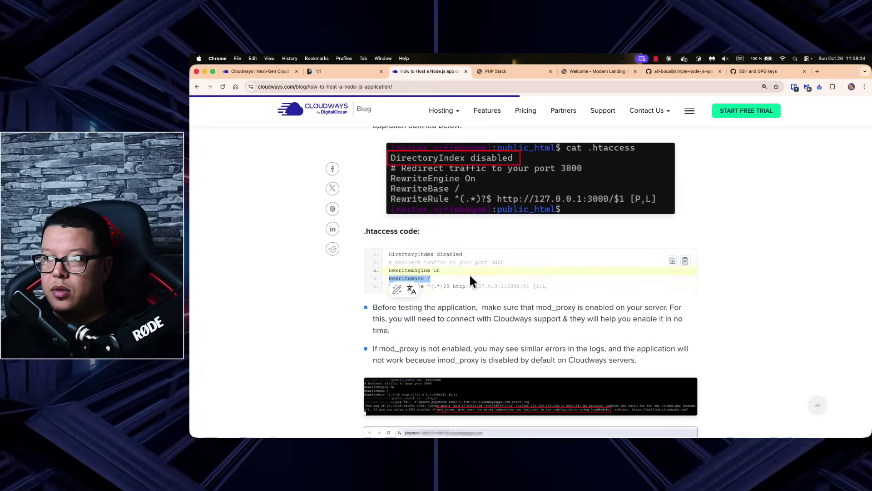
left_click(550, 286, "shift")
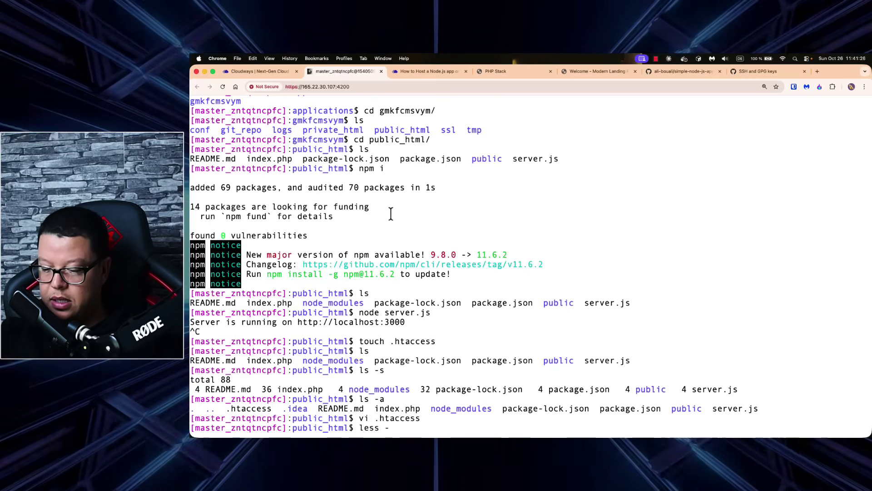
Step: Display .htaccess in the terminal with less and compare its lines with the guide's .htaccess code block
type(".htaccess")
key("Return")
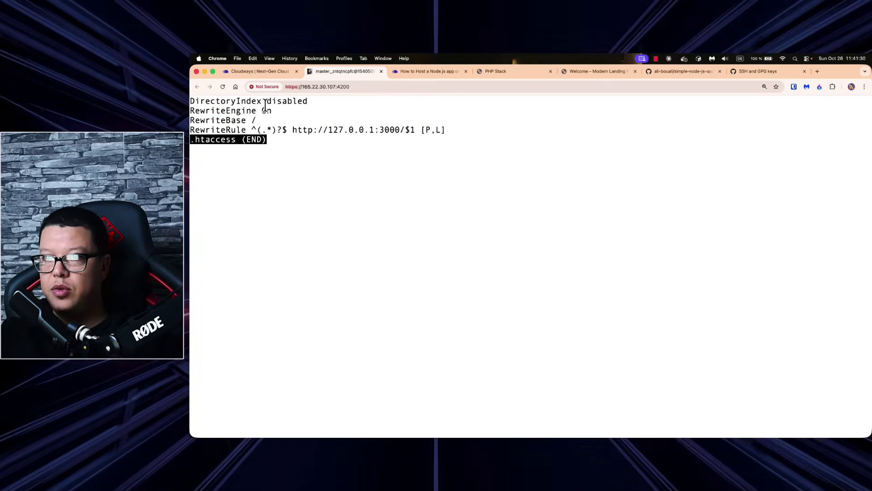
left_click(490, 72)
left_click(435, 71)
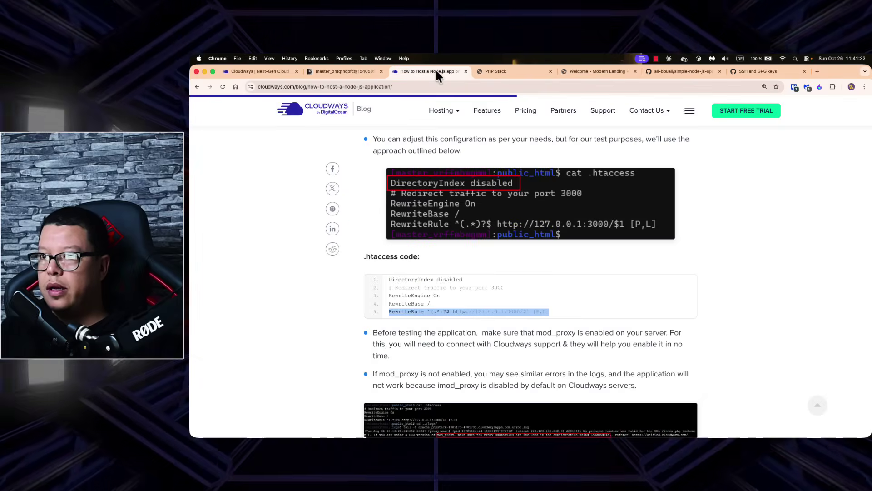
scroll(496, 279, "down", 2)
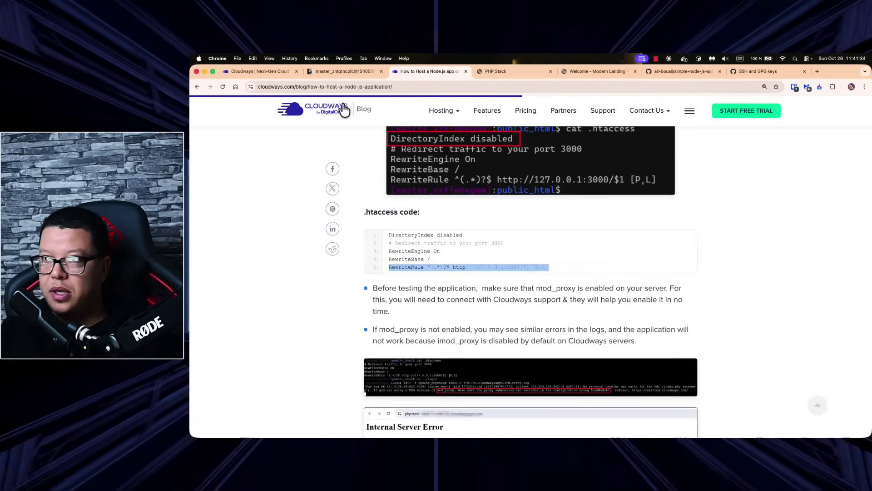
left_click(326, 69)
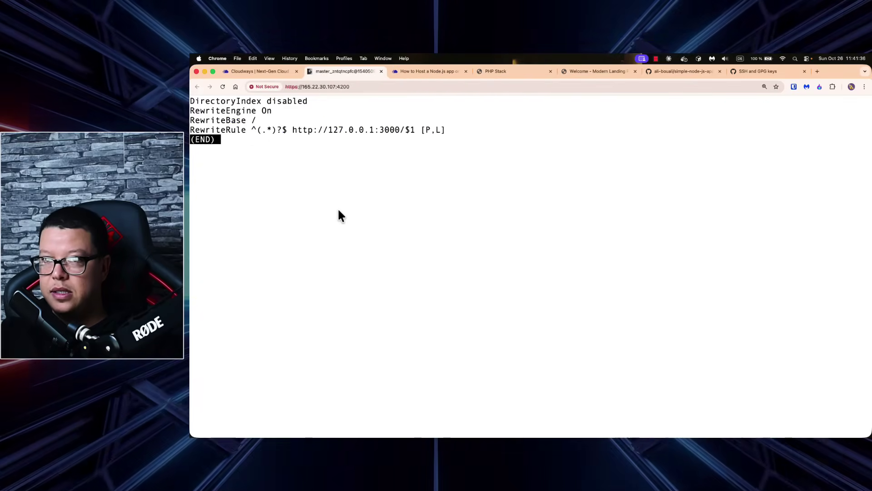
key("q")
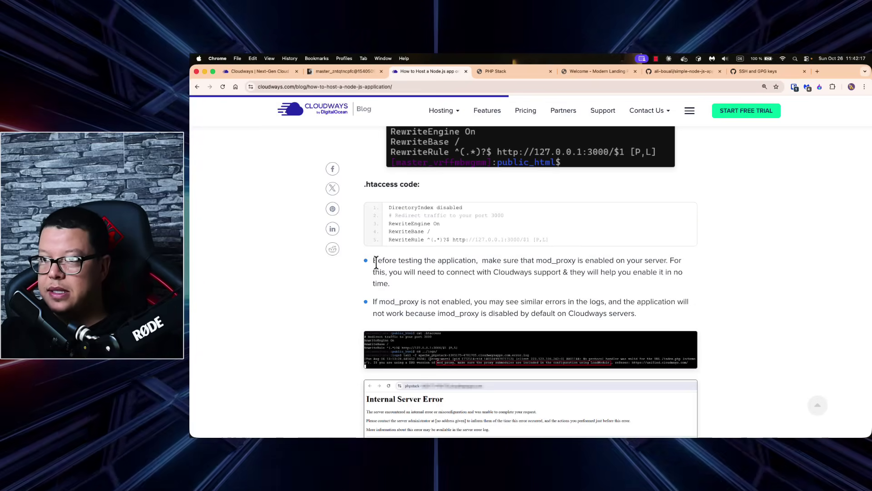
Step: Read the guide's notes below the .htaccess code about having mod_proxy enabled on the server through Cloudways support
left_click_drag(376, 262, 647, 309)
left_click(657, 313)
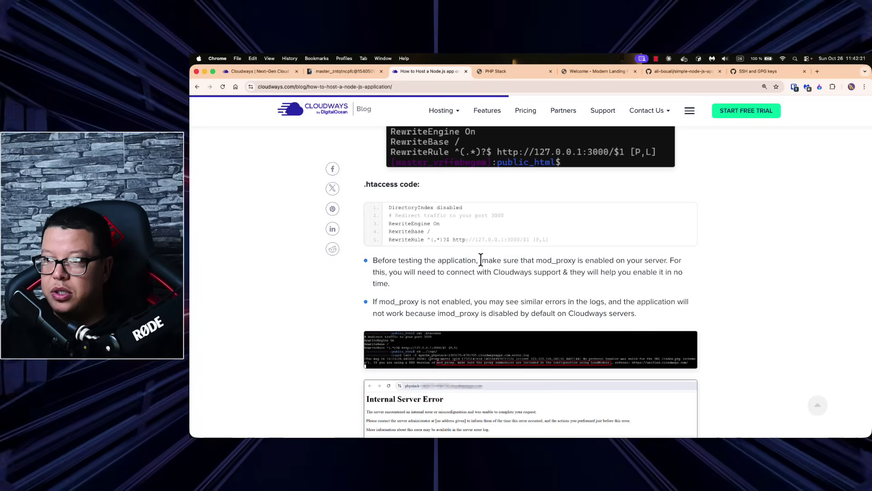
left_click_drag(571, 261, 578, 261)
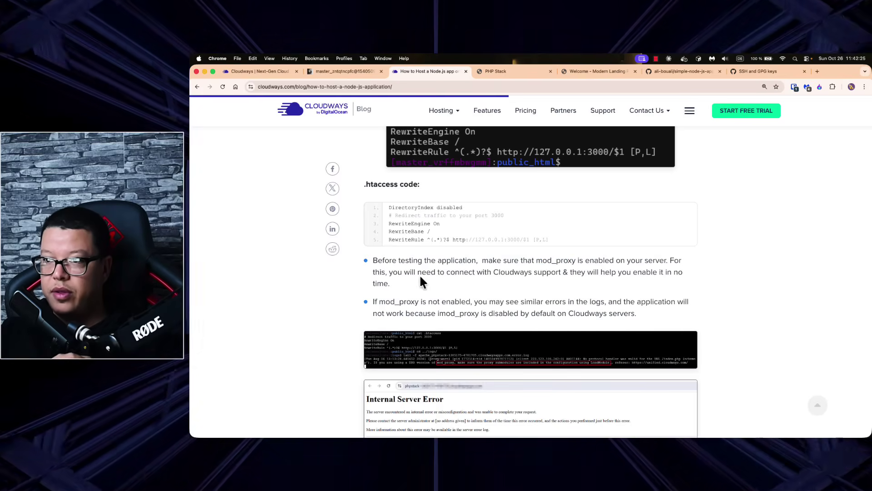
left_click_drag(410, 272, 491, 272)
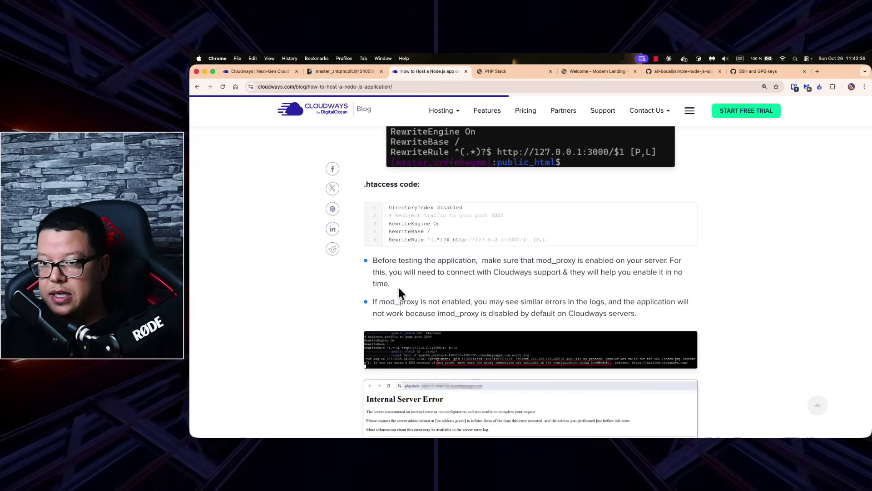
scroll(327, 303, "down", 2)
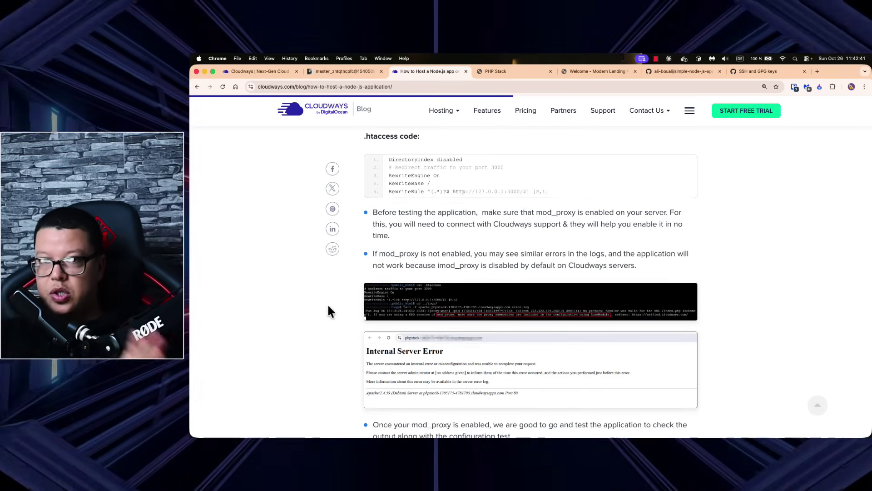